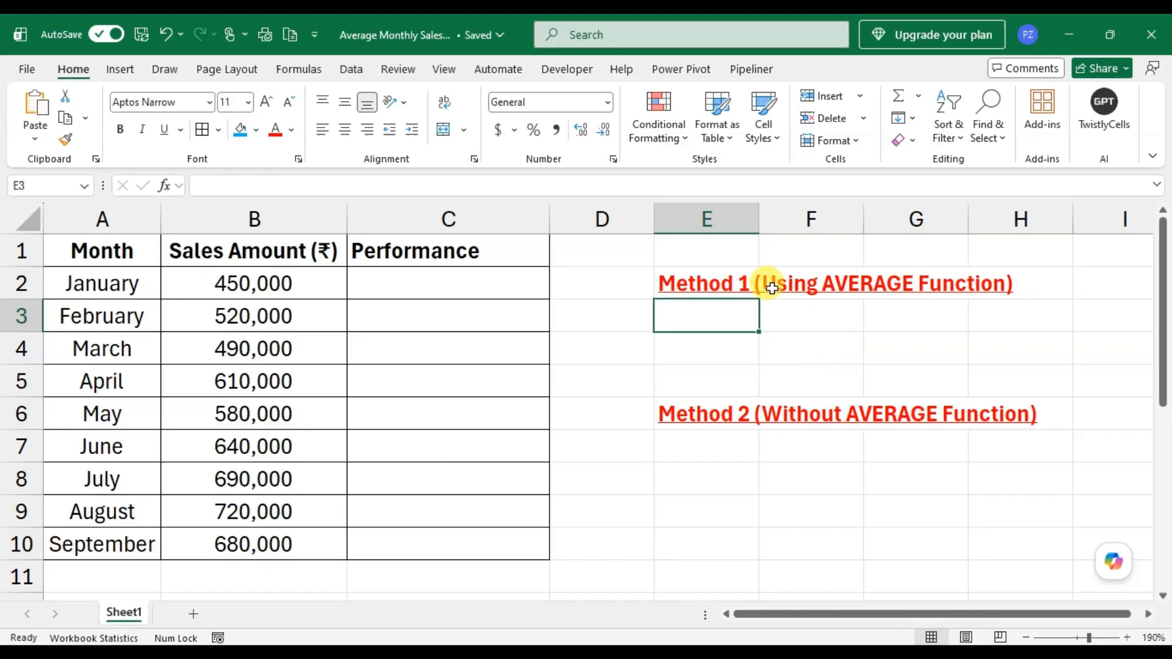
# - Calculate the average of the sales amounts B2:B10 in cell E3 using the AVERAGE function
pyautogui.write('=')
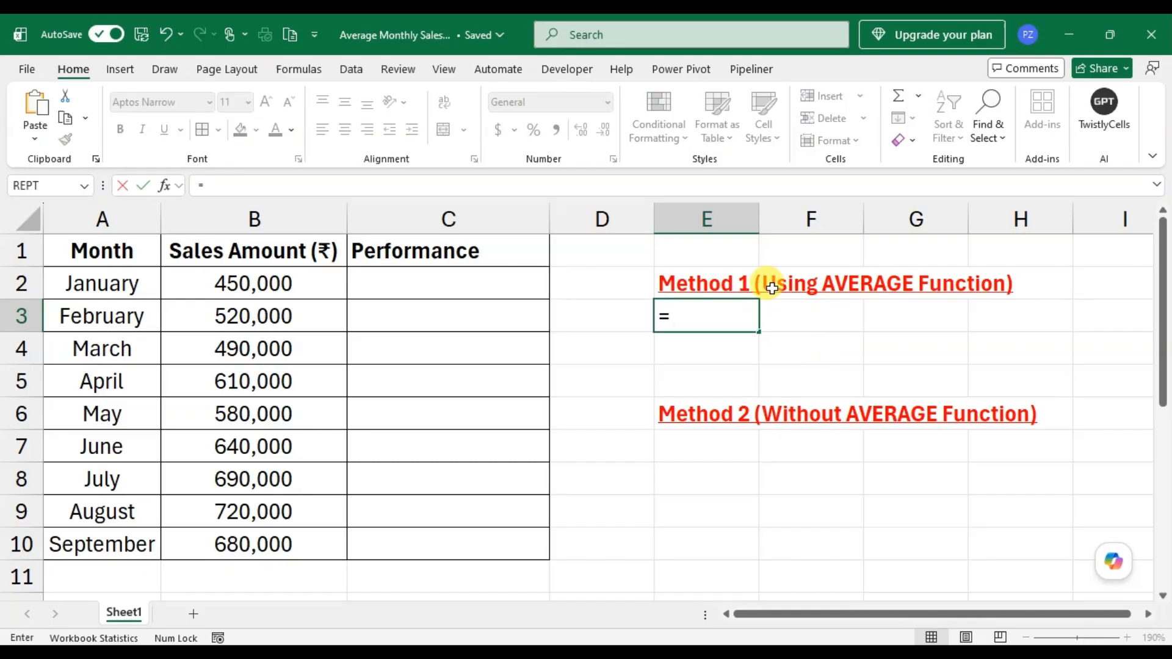
pyautogui.write('aver')
pyautogui.press('Tab')
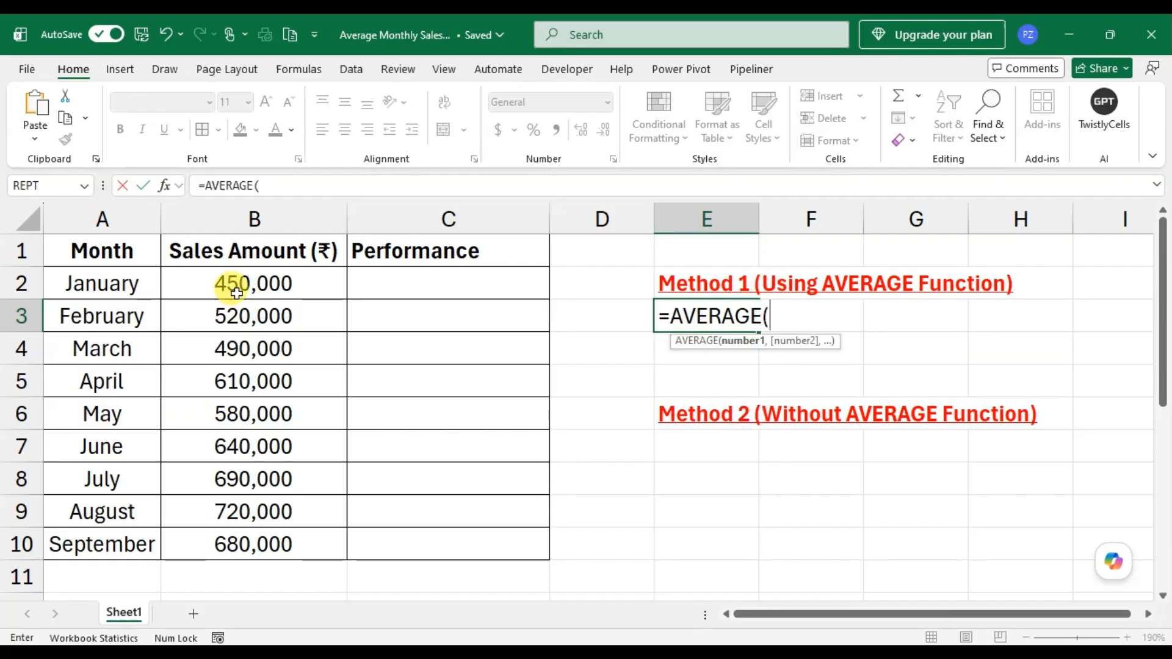
pyautogui.moveTo(237, 281); pyautogui.dragTo(248, 523)
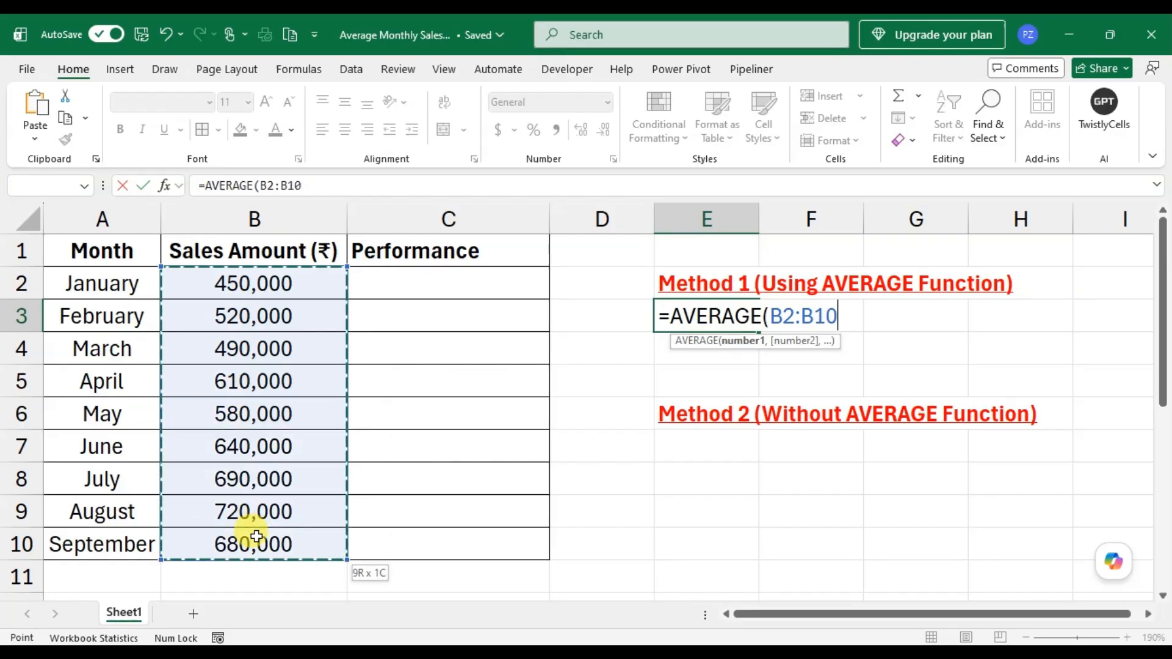
pyautogui.write(')')
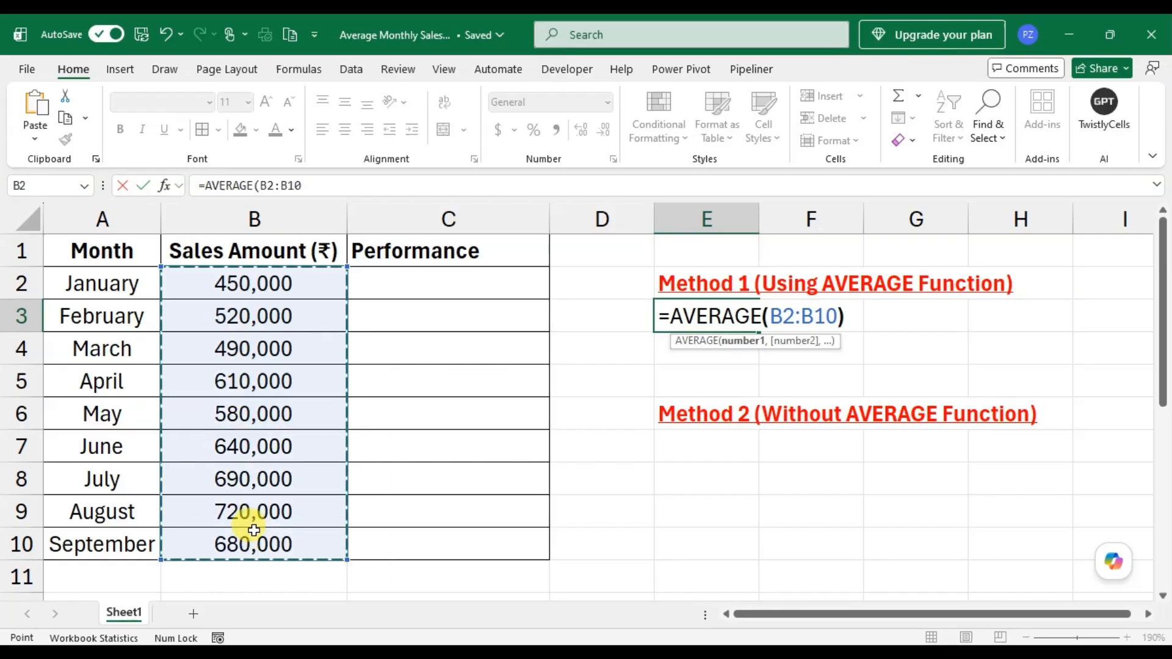
pyautogui.press('Return')
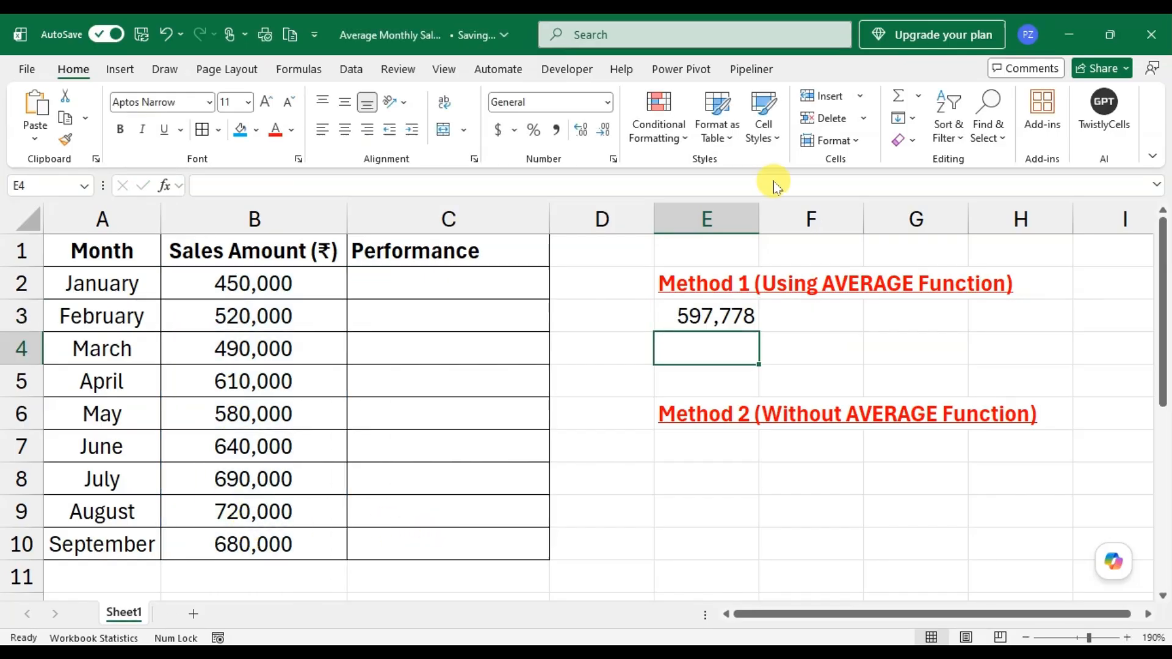
# - Calculate the average sales in cell E7 without AVERAGE, using the formula =SUM(B2:B10)/COUNT(B2:B10)
pyautogui.press('Down')
pyautogui.press('Down')
pyautogui.press('Down')
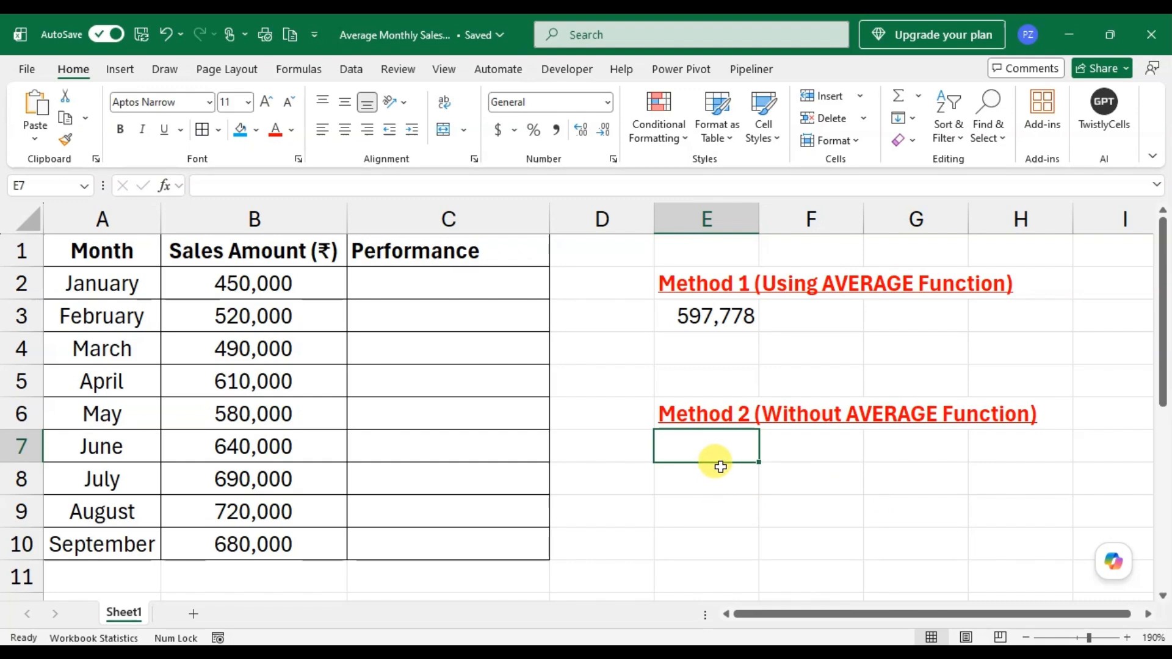
pyautogui.write('=')
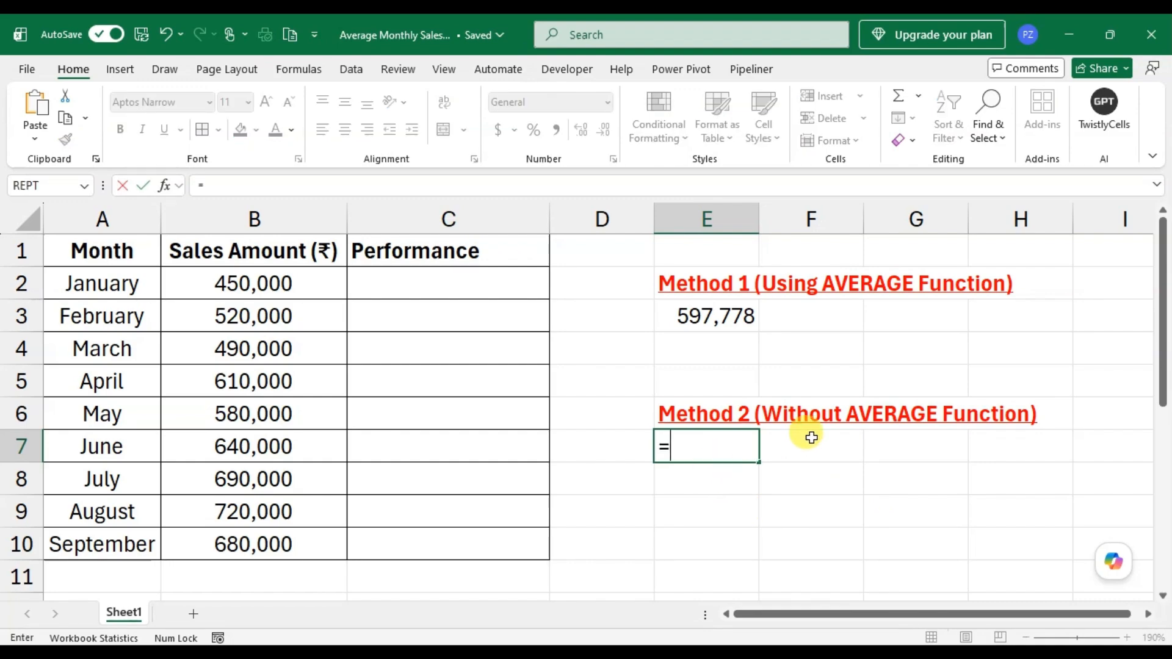
pyautogui.write('sum')
pyautogui.press('Tab')
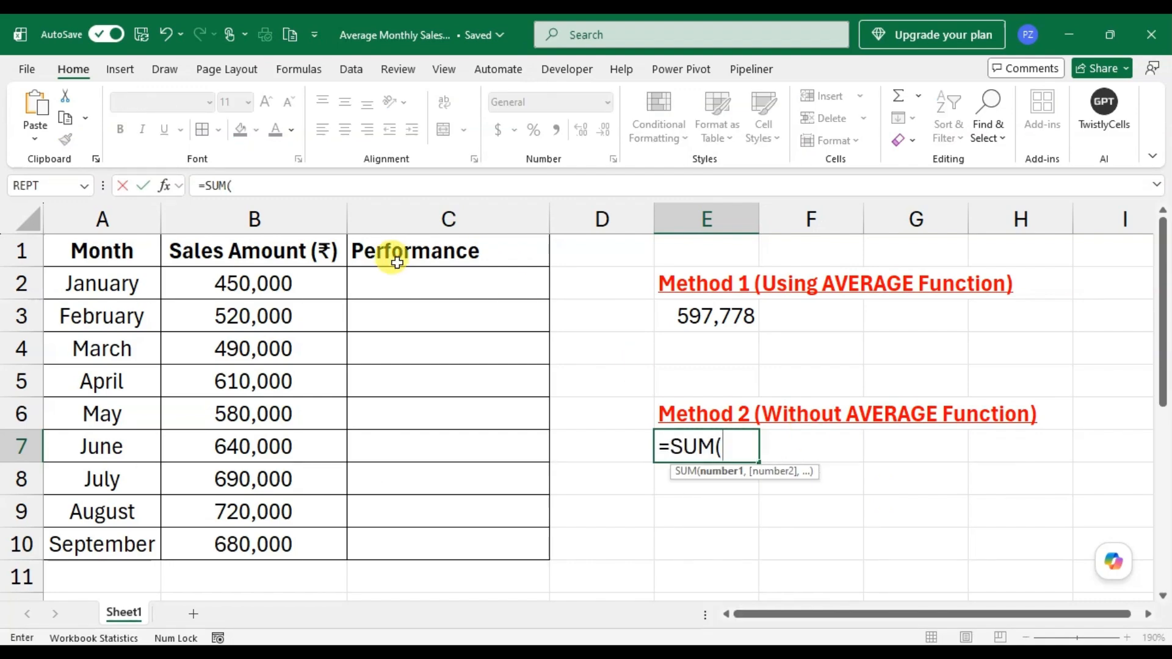
pyautogui.moveTo(262, 283); pyautogui.dragTo(272, 550)
pyautogui.write(')/')
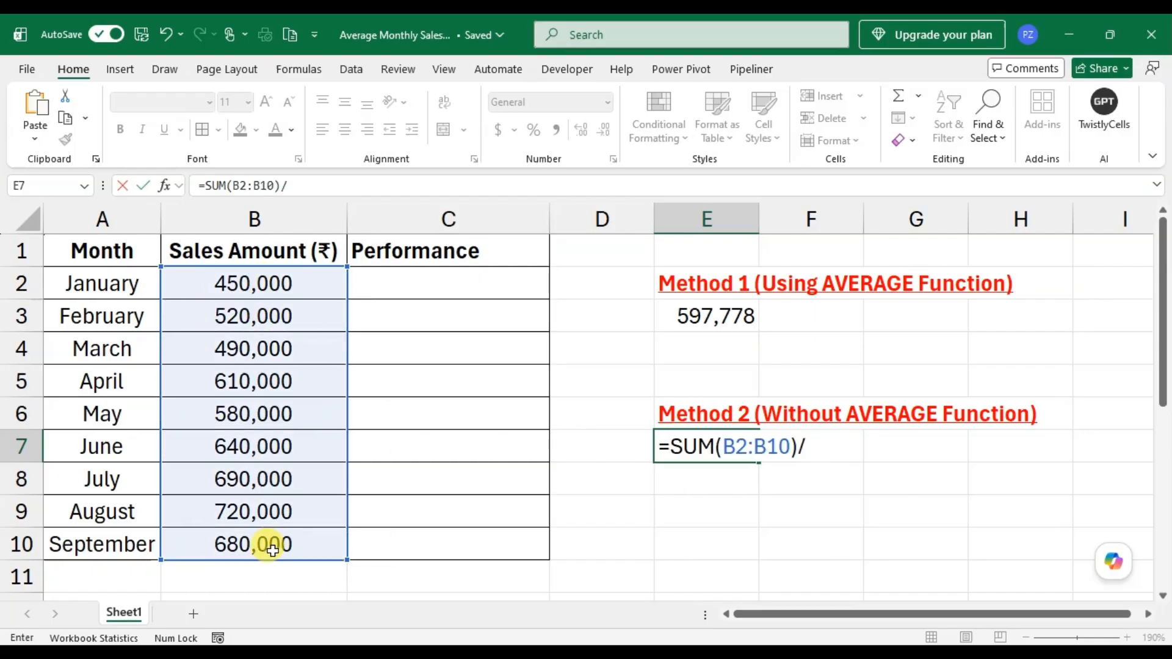
pyautogui.write('count')
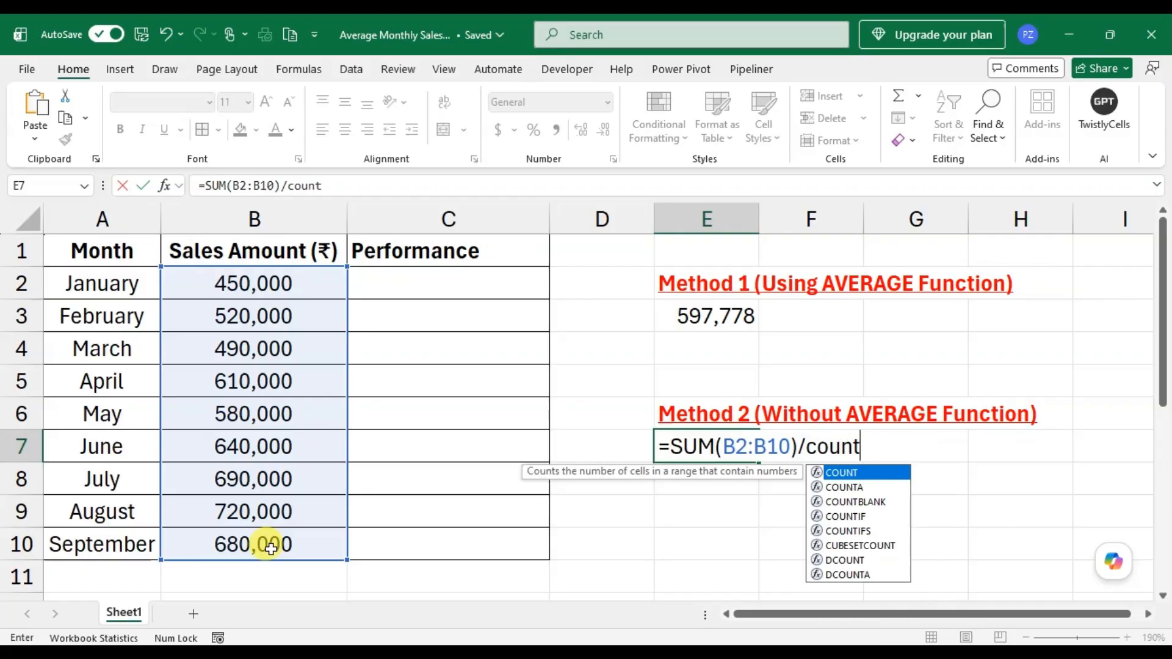
pyautogui.press('Tab')
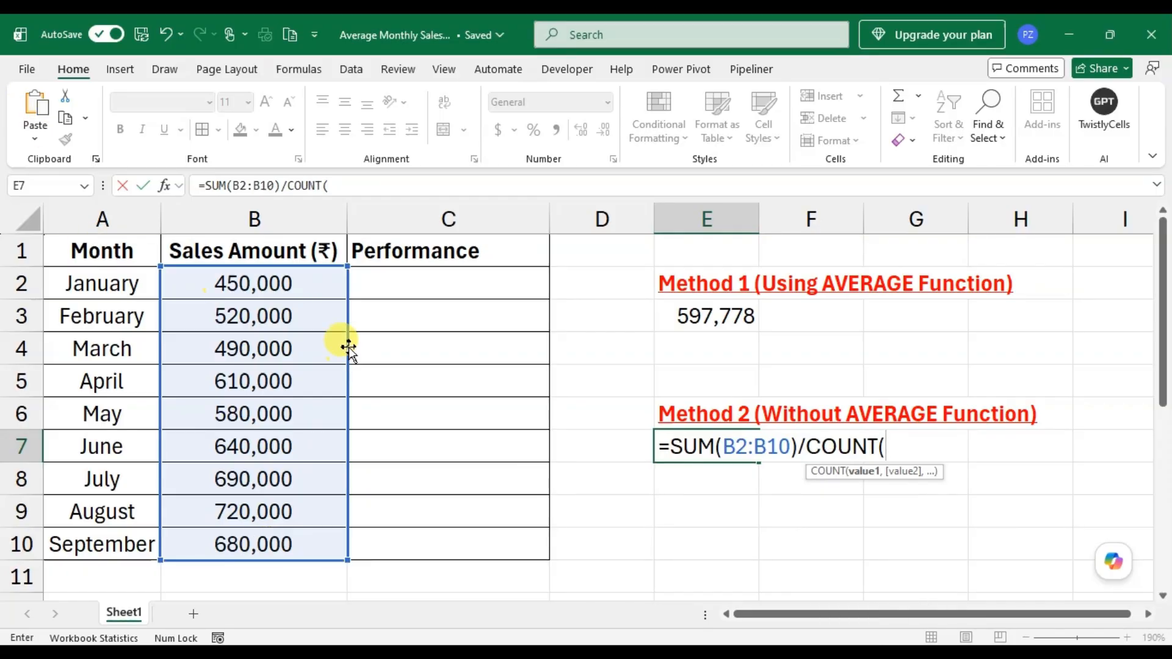
pyautogui.moveTo(309, 273); pyautogui.dragTo(332, 530)
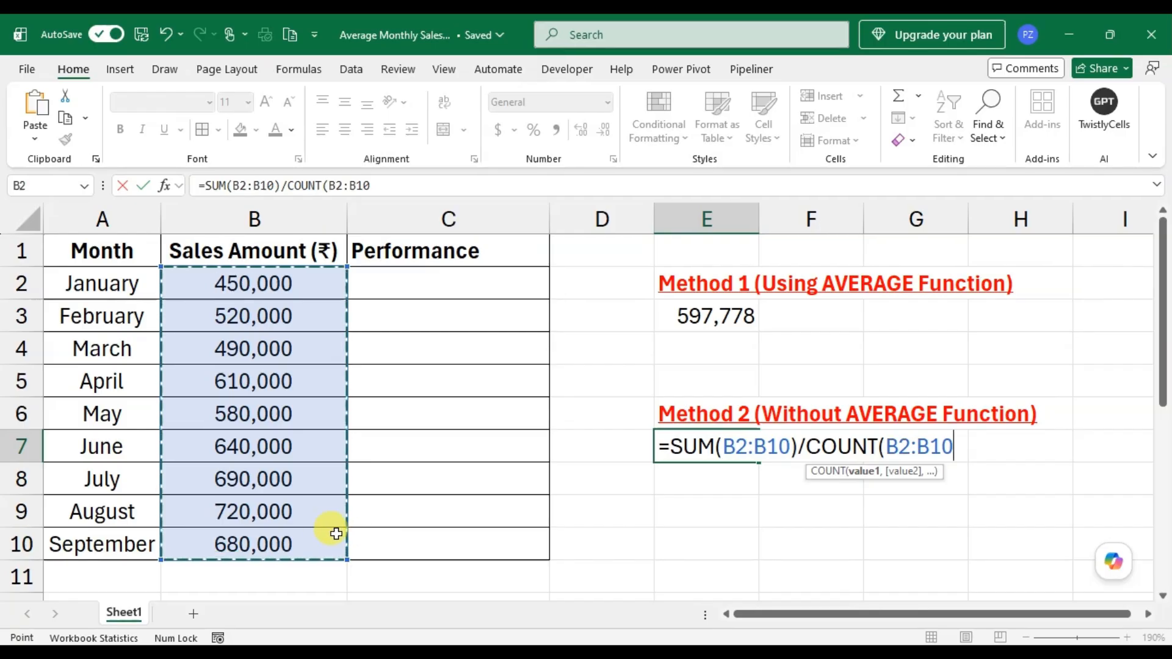
pyautogui.write(')')
pyautogui.press('Return')
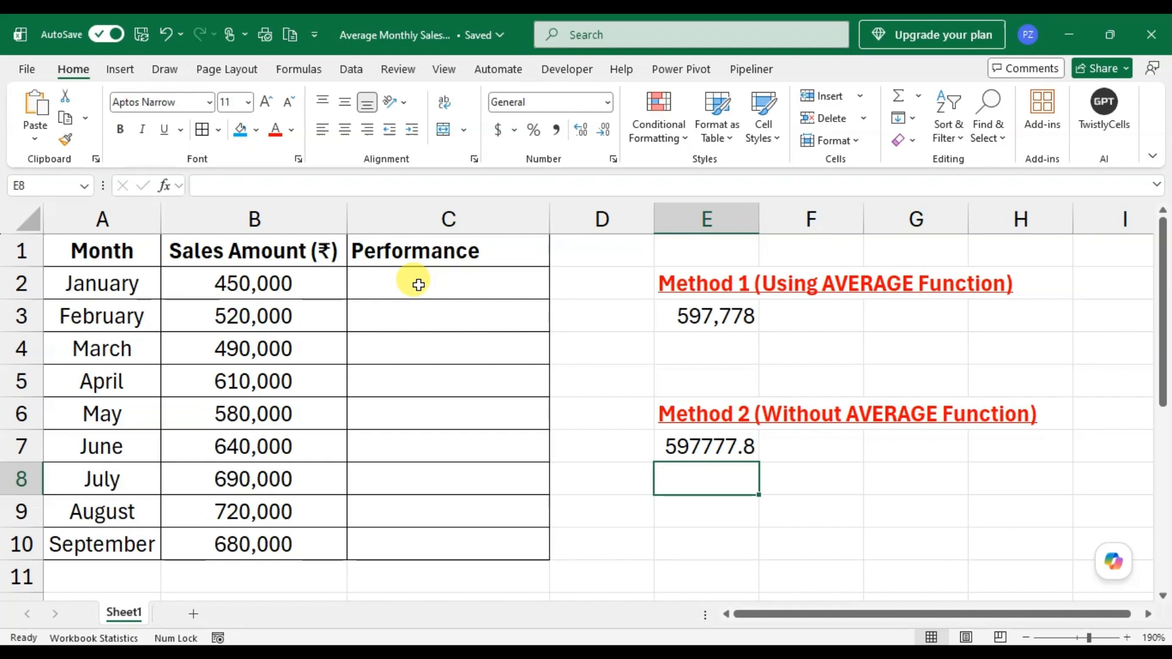
# - Begin an IF formula in cell C2 with the logical test B2>=$E$3, keeping the average reference absolute
pyautogui.click(485, 284)
pyautogui.write('=')
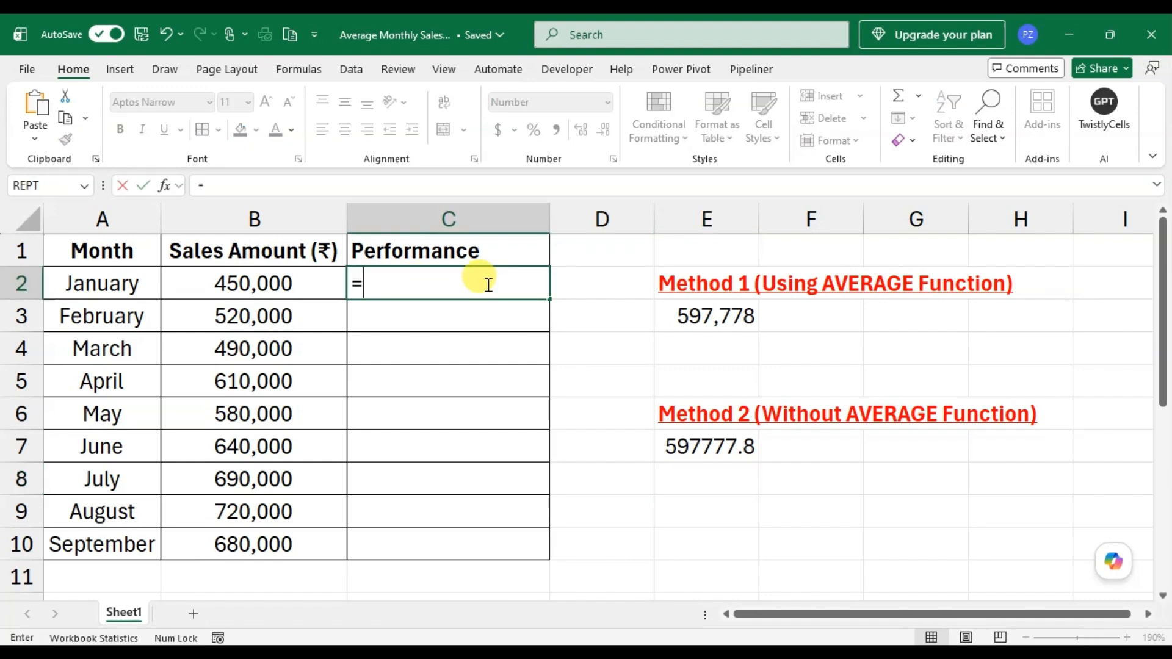
pyautogui.write('if')
pyautogui.press('Tab')
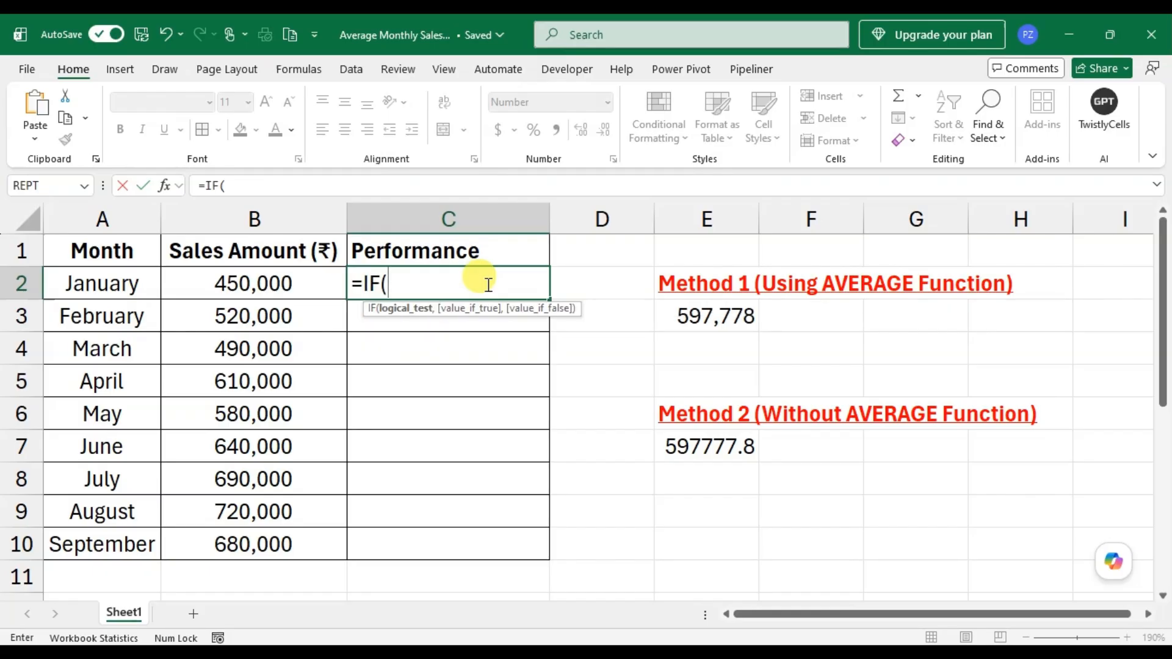
pyautogui.press('Left')
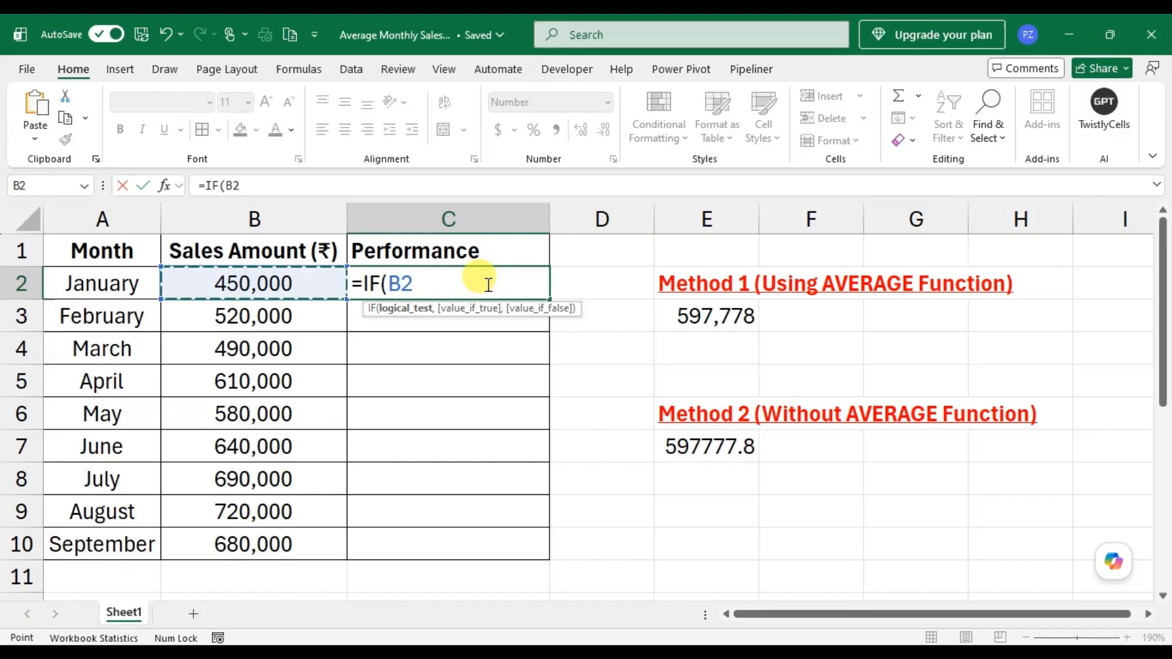
pyautogui.write('>=')
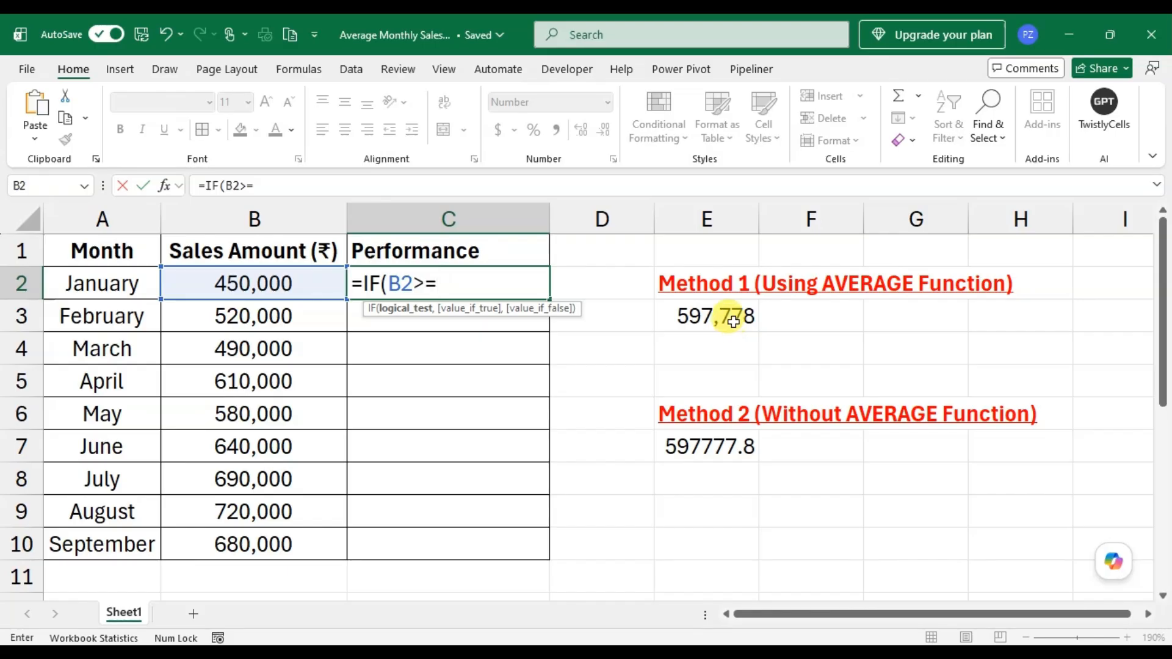
pyautogui.click(696, 324)
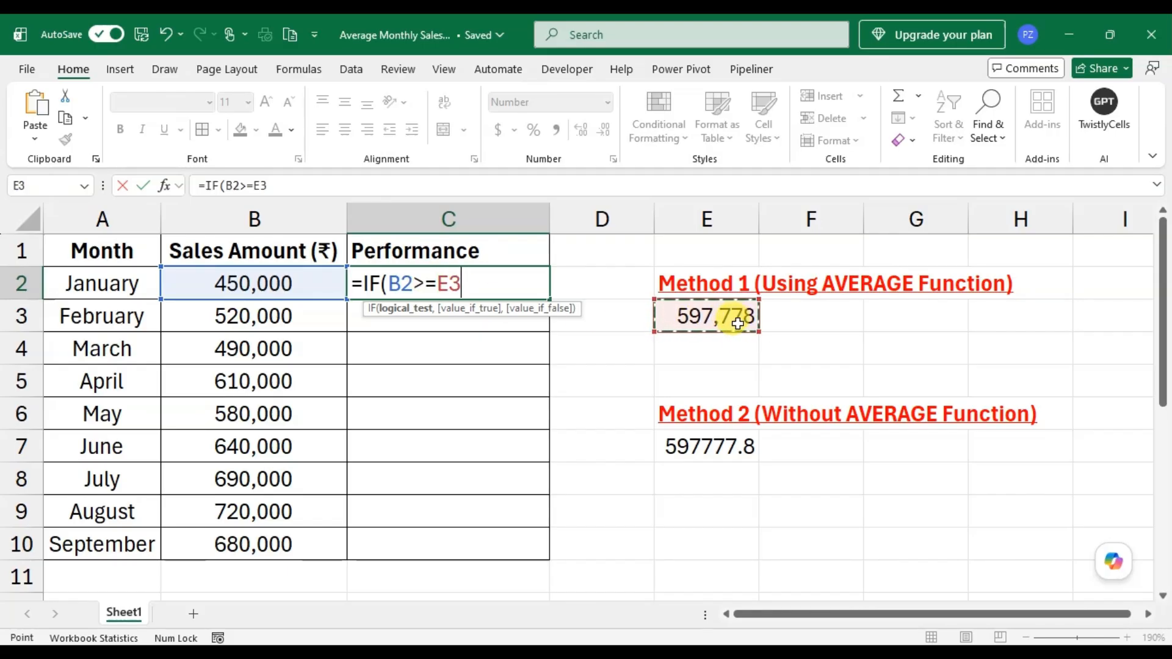
pyautogui.press('F4')
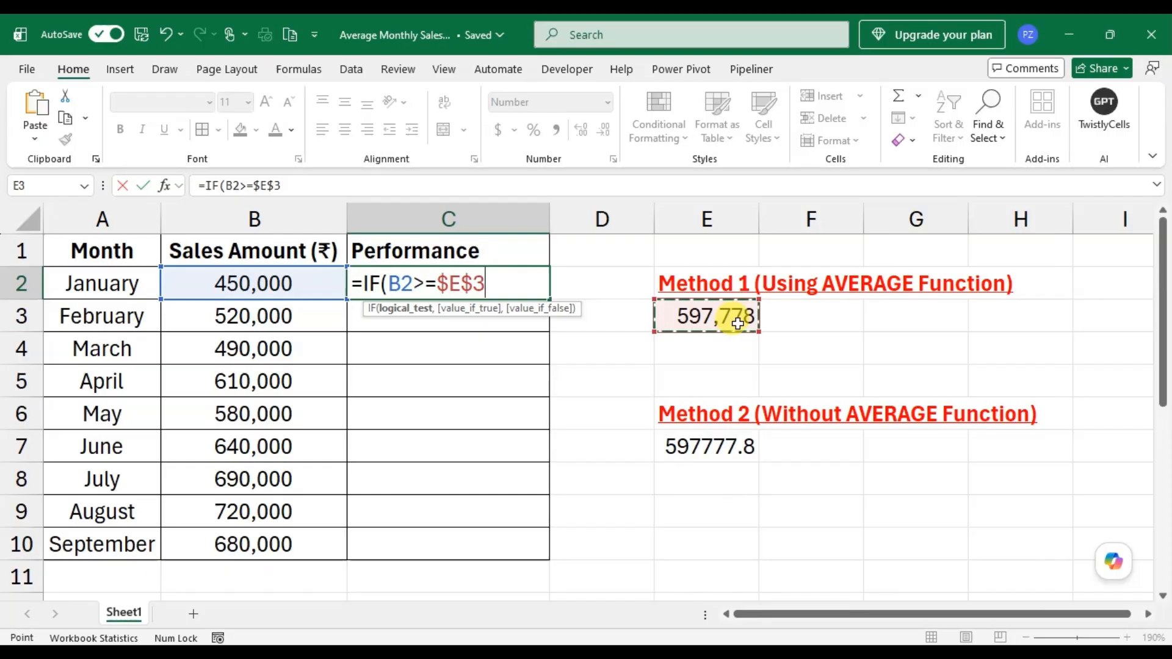
pyautogui.write(',')
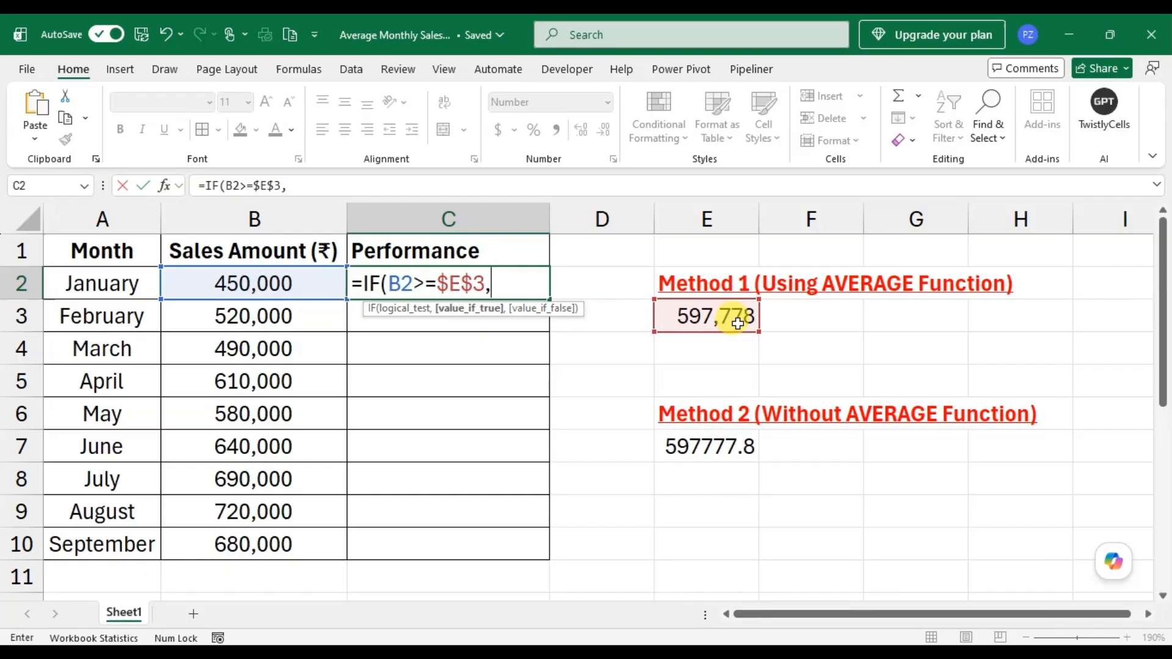
pyautogui.write('"Above')
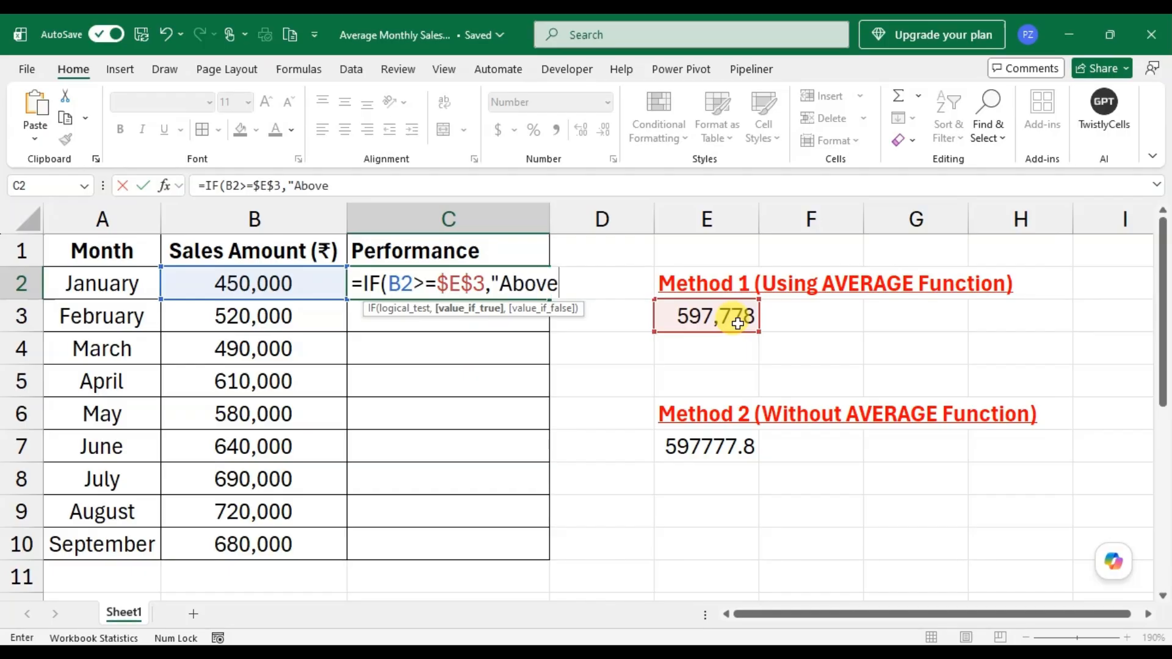
pyautogui.write(' Average')
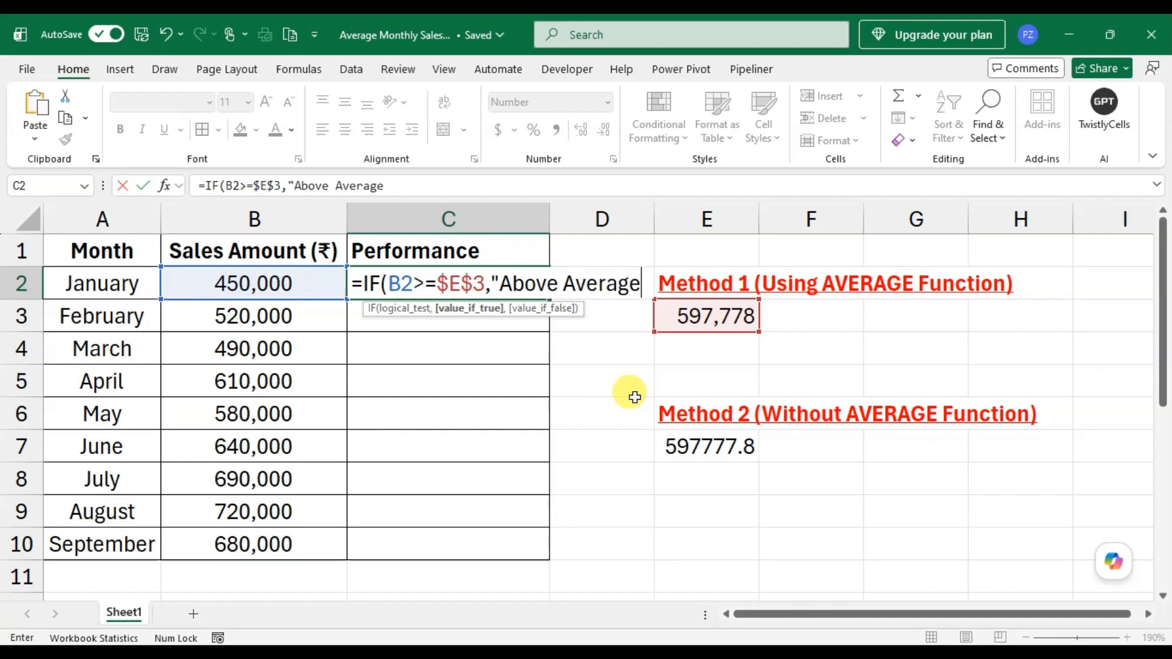
# - Add "Above Average" followed by the chart increasing emoji as the IF formula's value if true
pyautogui.press('super+period')
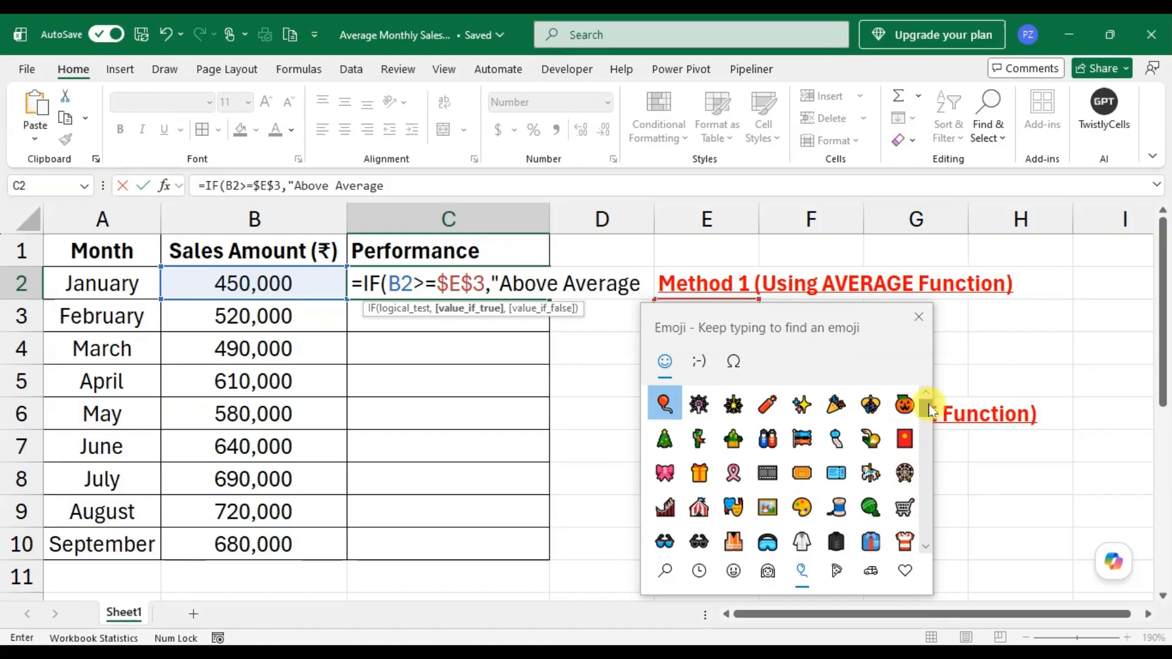
pyautogui.moveTo(930, 423); pyautogui.dragTo(931, 535)
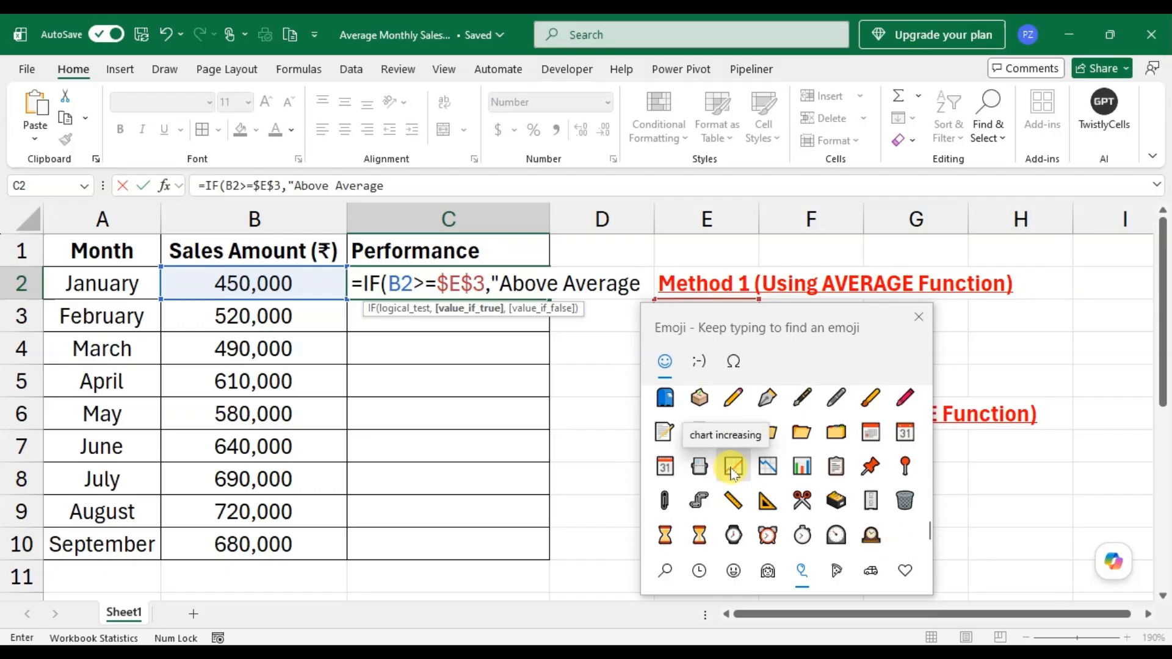
pyautogui.click(732, 469)
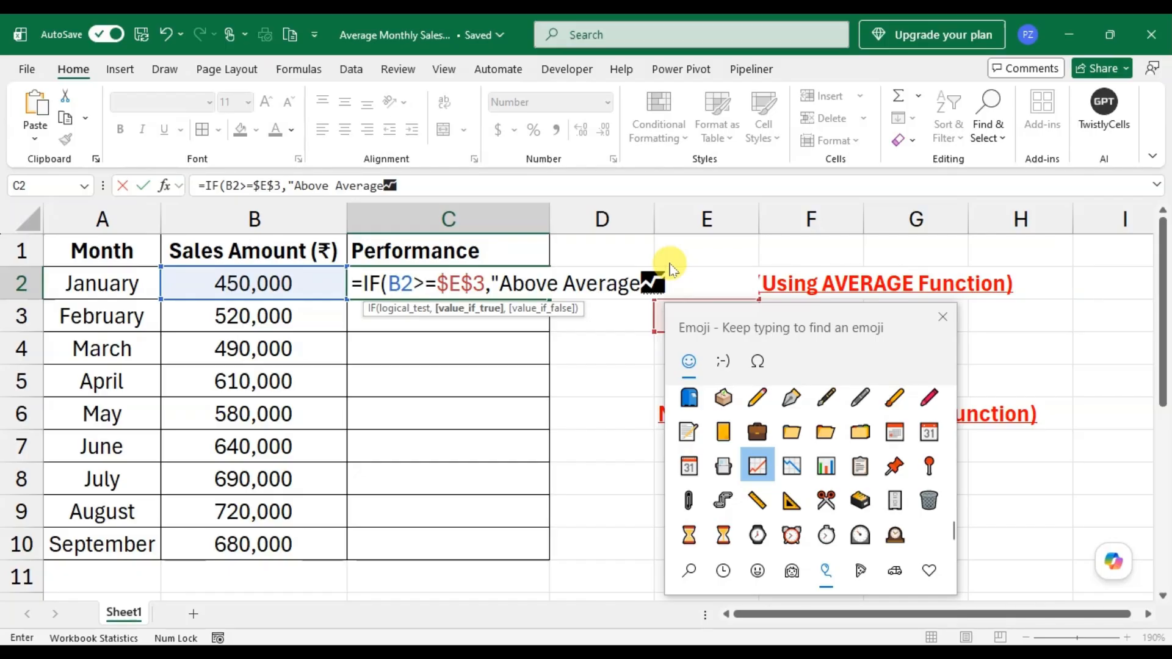
pyautogui.write('"')
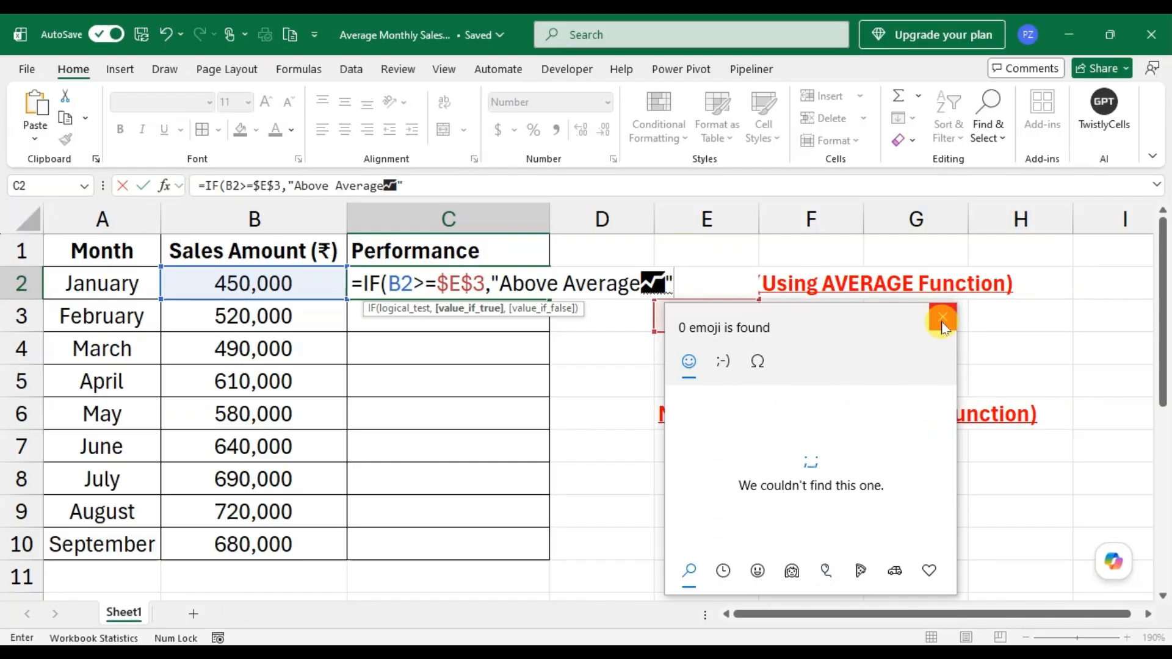
pyautogui.click(942, 316)
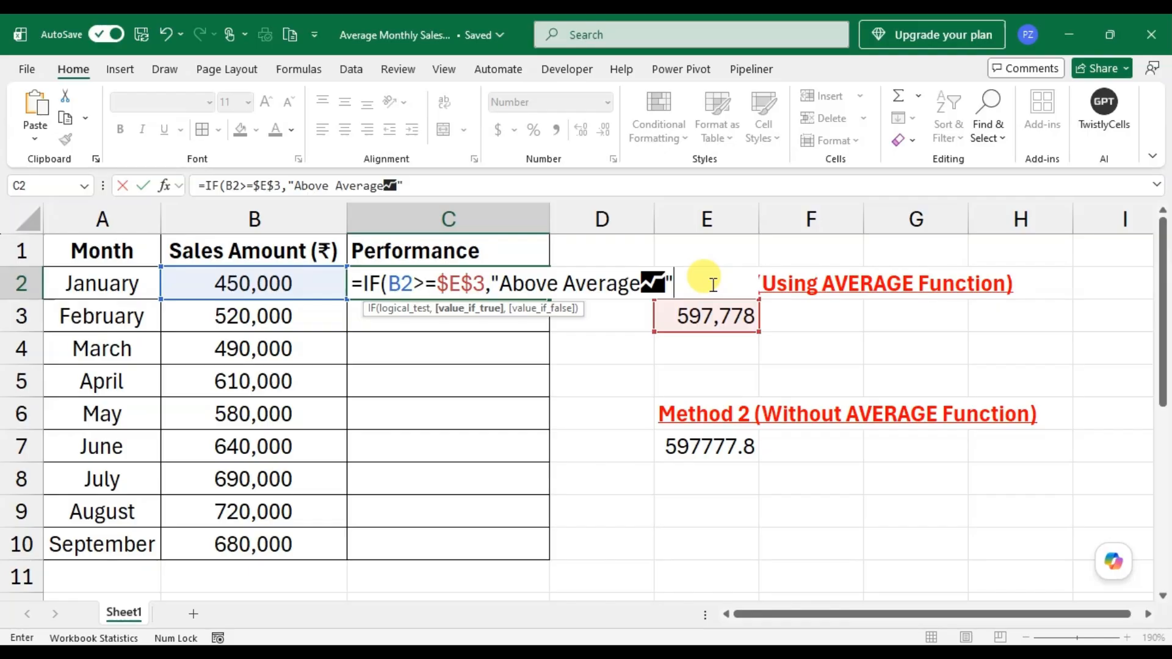
# - Add "Below Average" followed by the chart decreasing emoji as the value if false and complete the IF formula in C2
pyautogui.write(',"B')
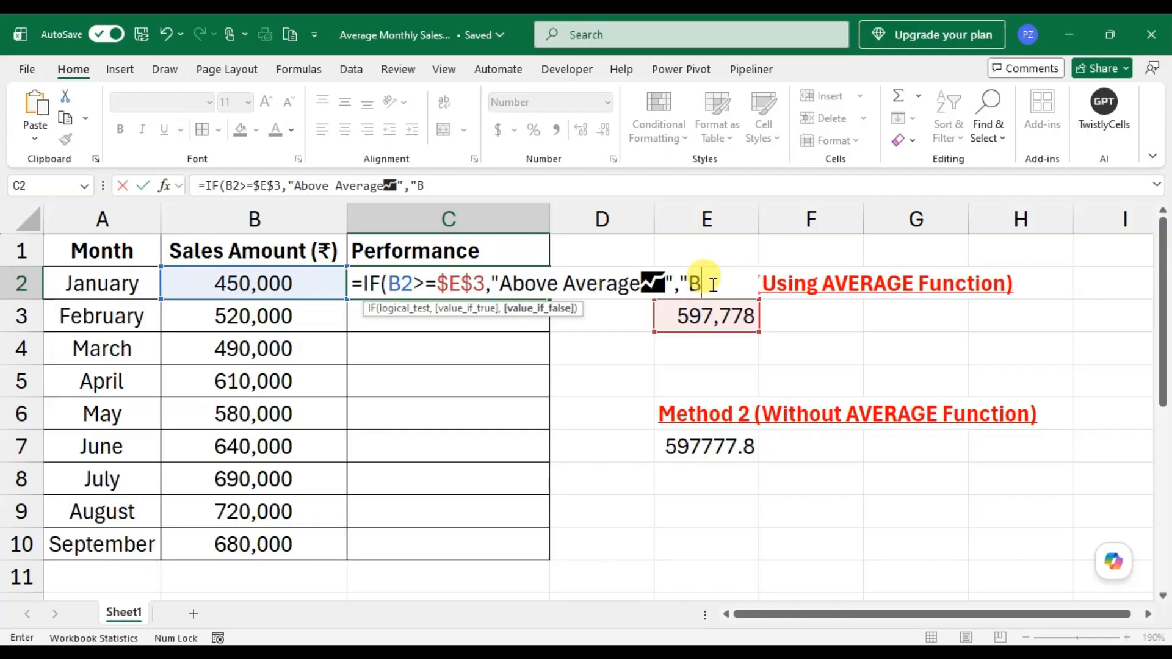
pyautogui.write('elow A')
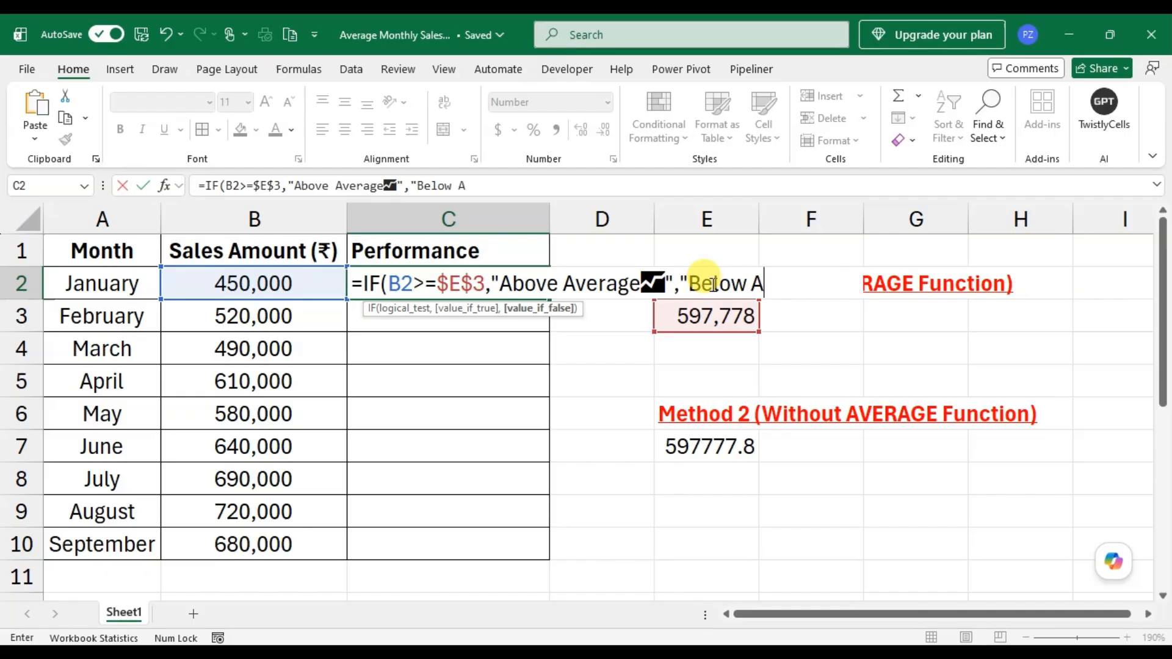
pyautogui.write('verage')
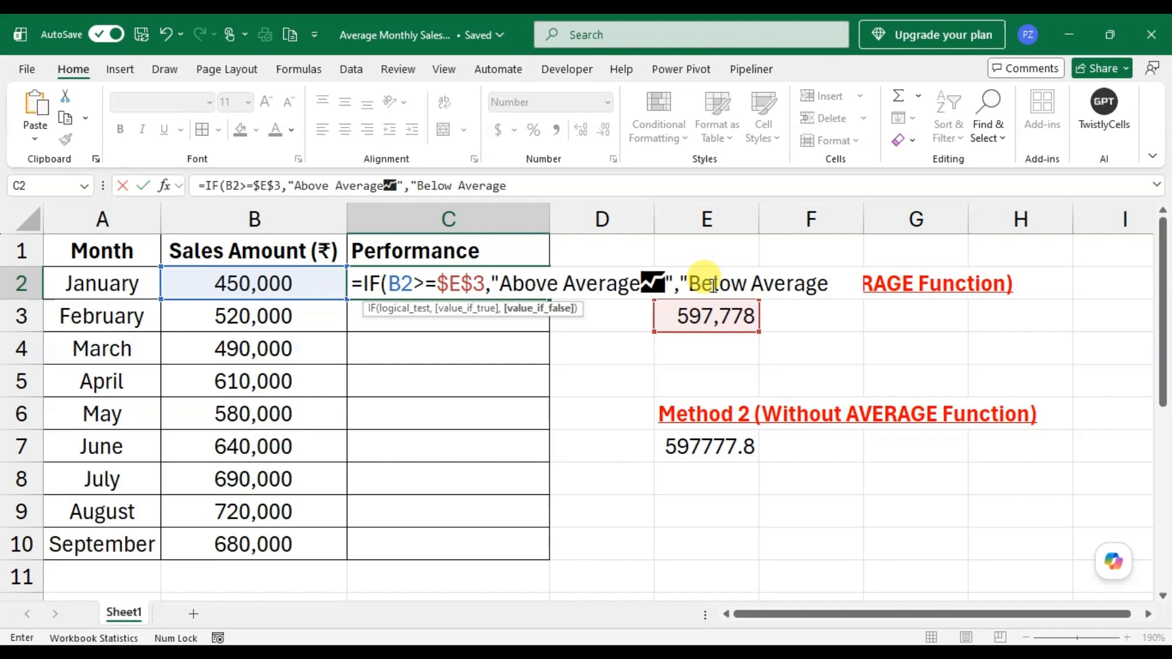
pyautogui.press('super+period')
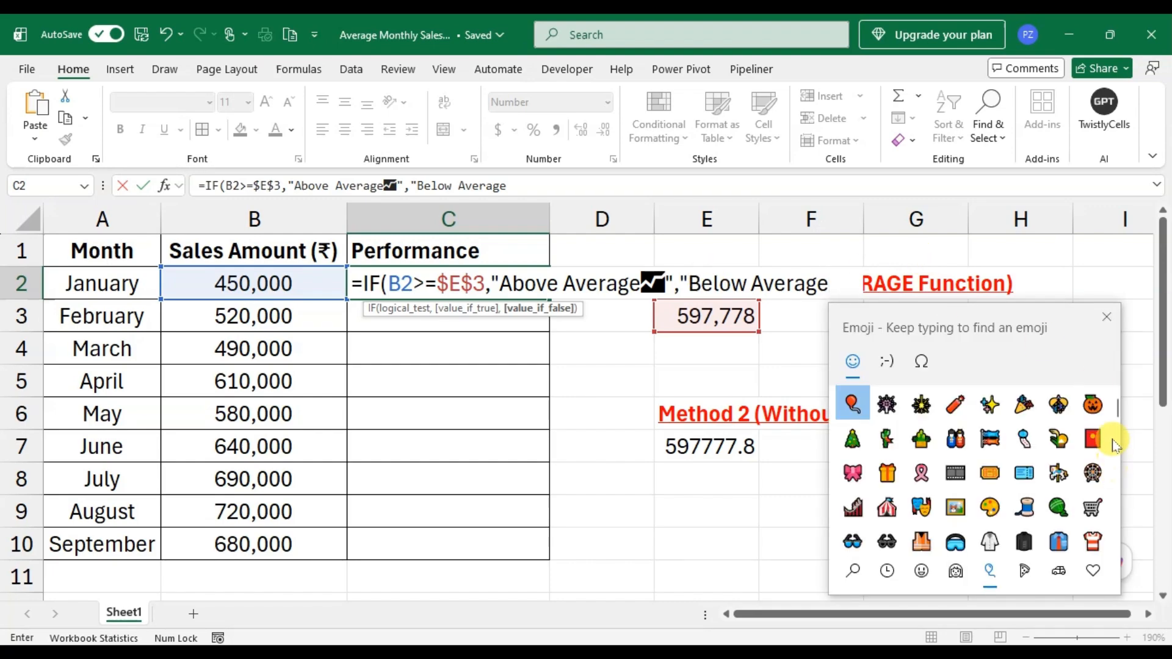
pyautogui.moveTo(1117, 411); pyautogui.dragTo(1110, 530)
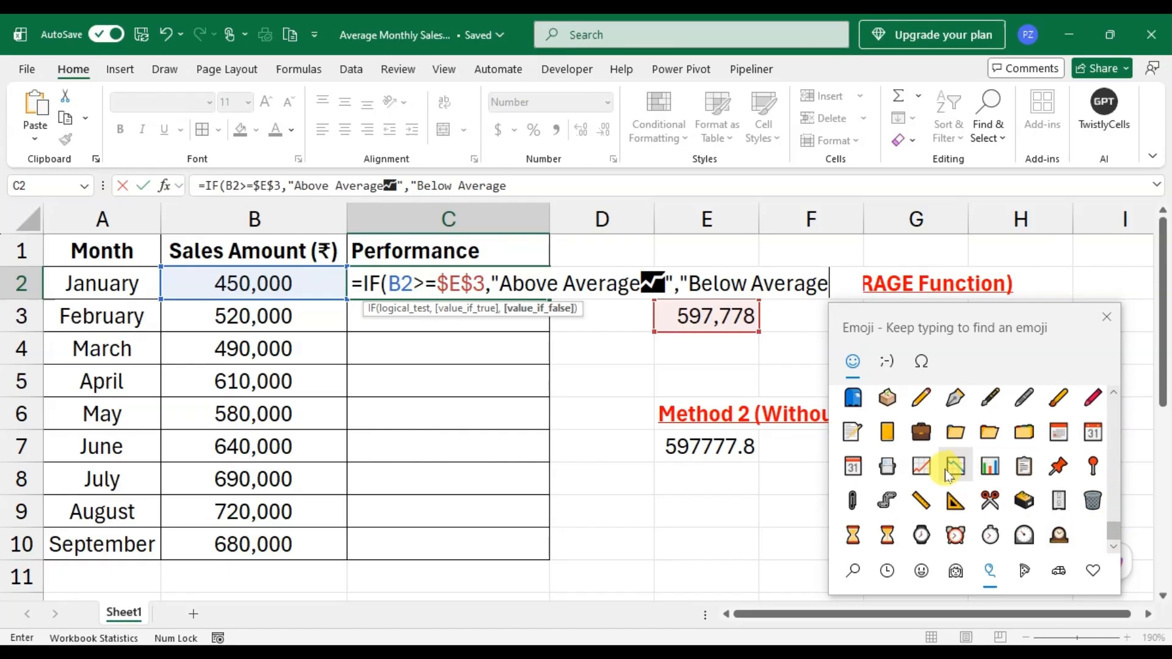
pyautogui.click(953, 471)
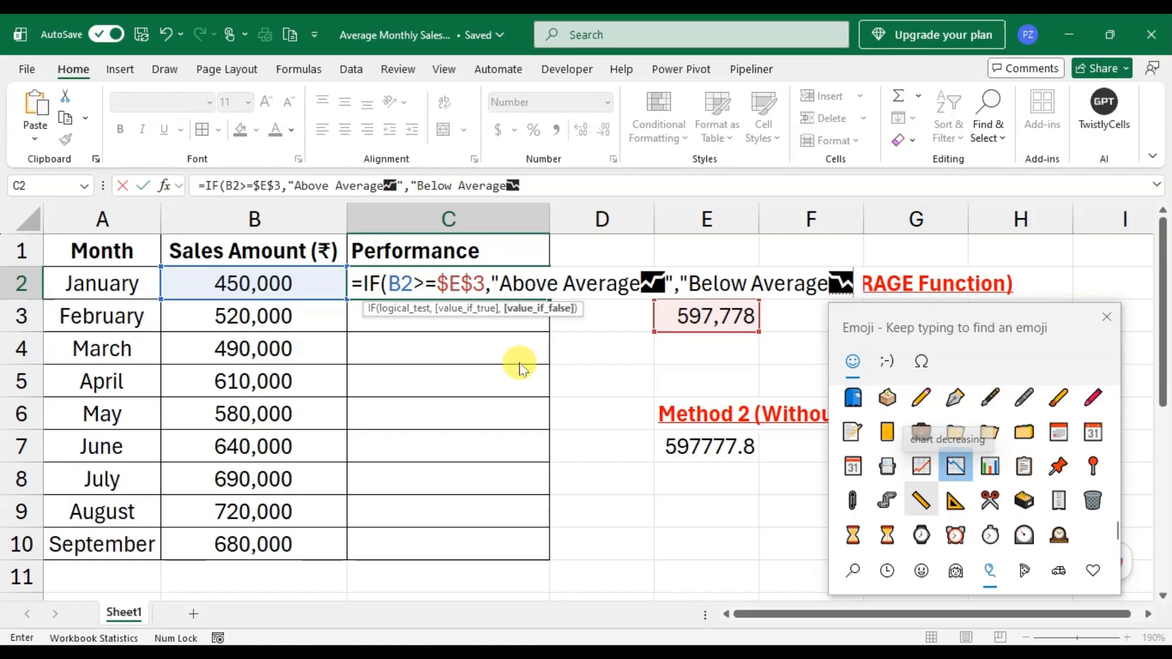
pyautogui.click(1108, 318)
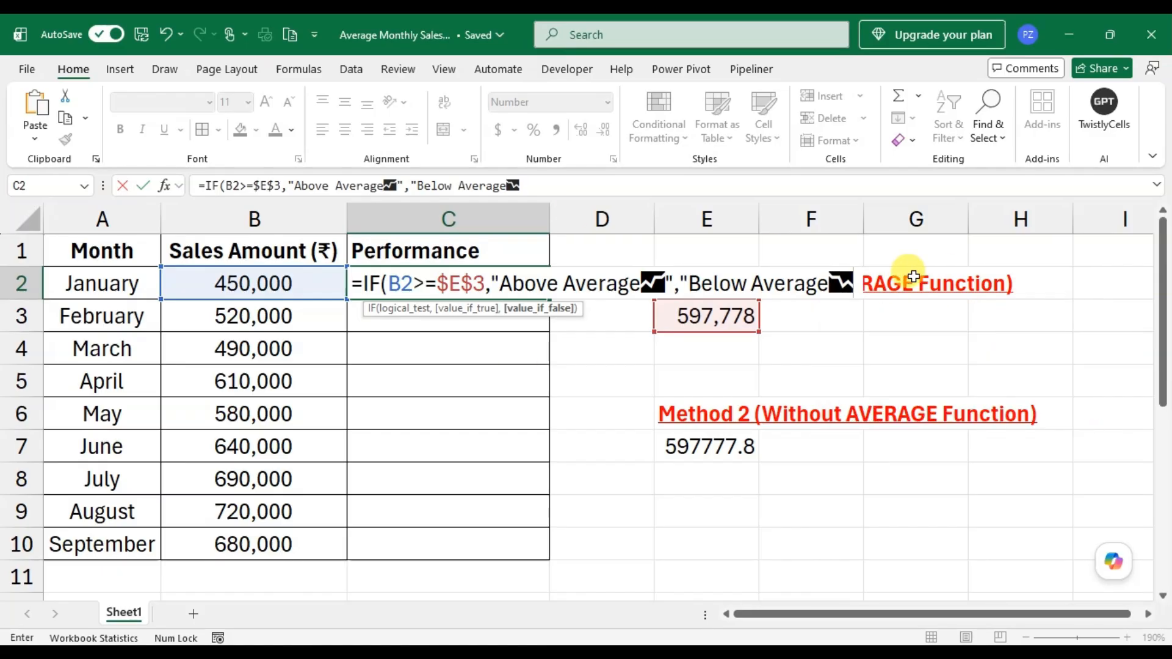
pyautogui.write('"')
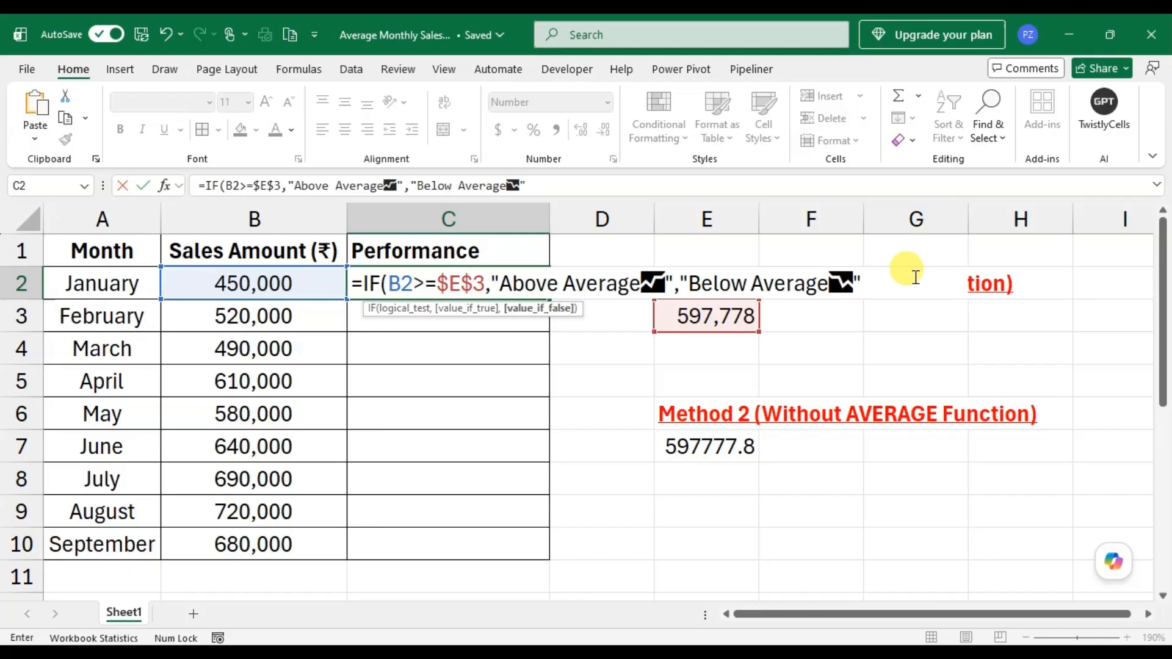
pyautogui.write(')')
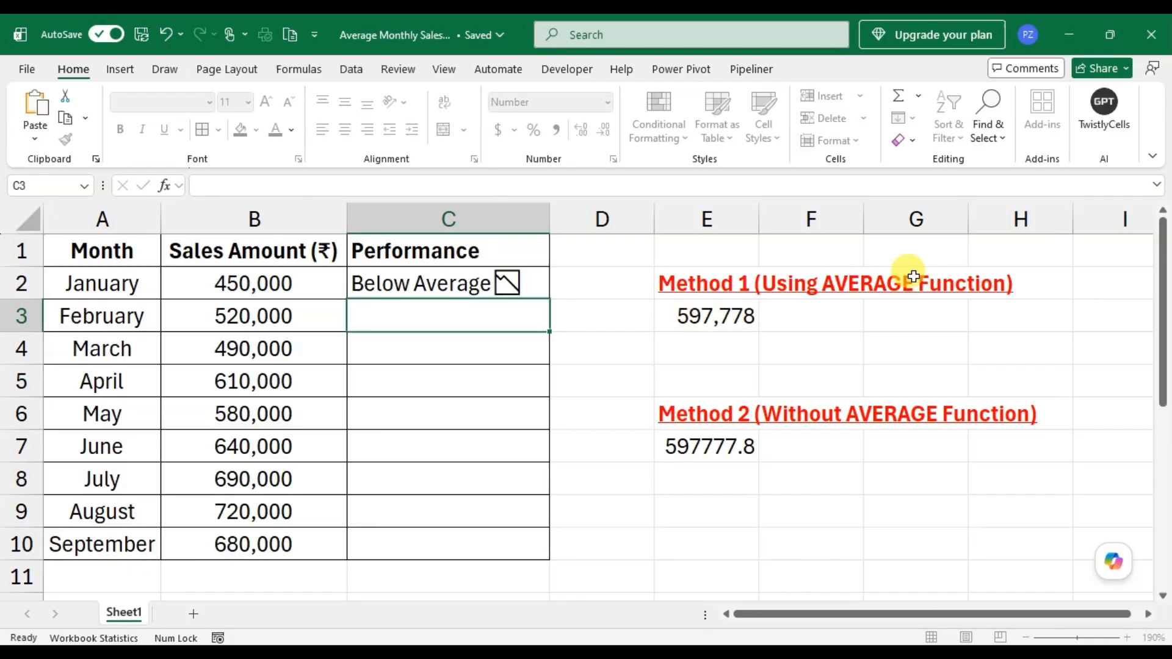
pyautogui.press('Return')
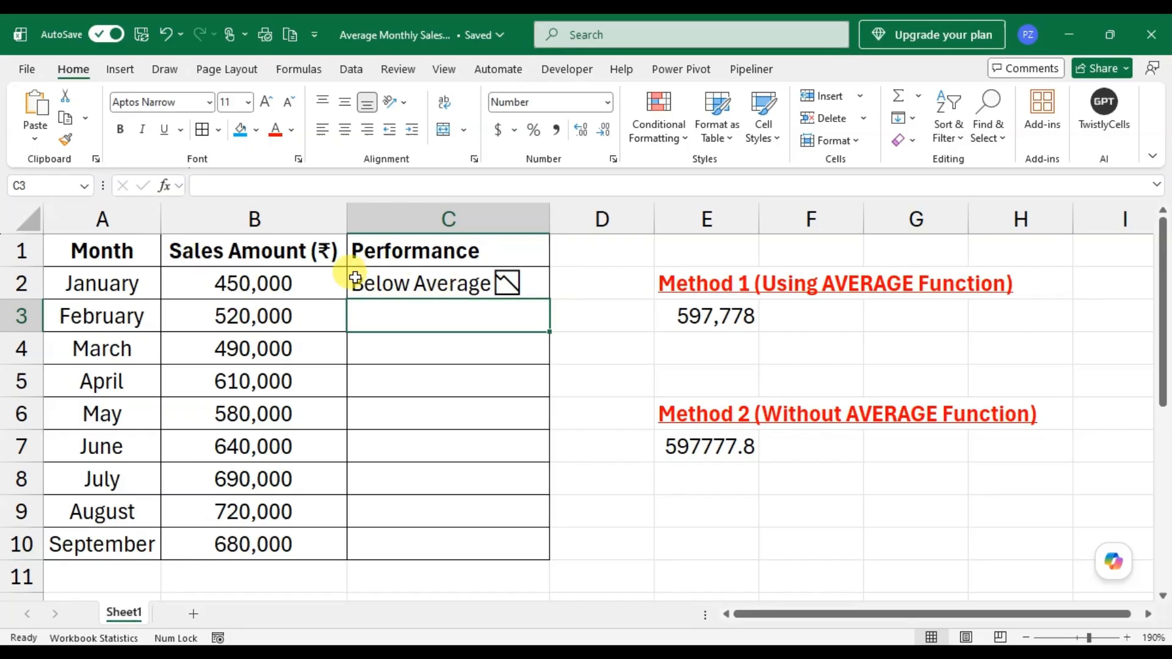
# - Fill the IF formula from cell C2 down the Performance column through C10
pyautogui.click(541, 287)
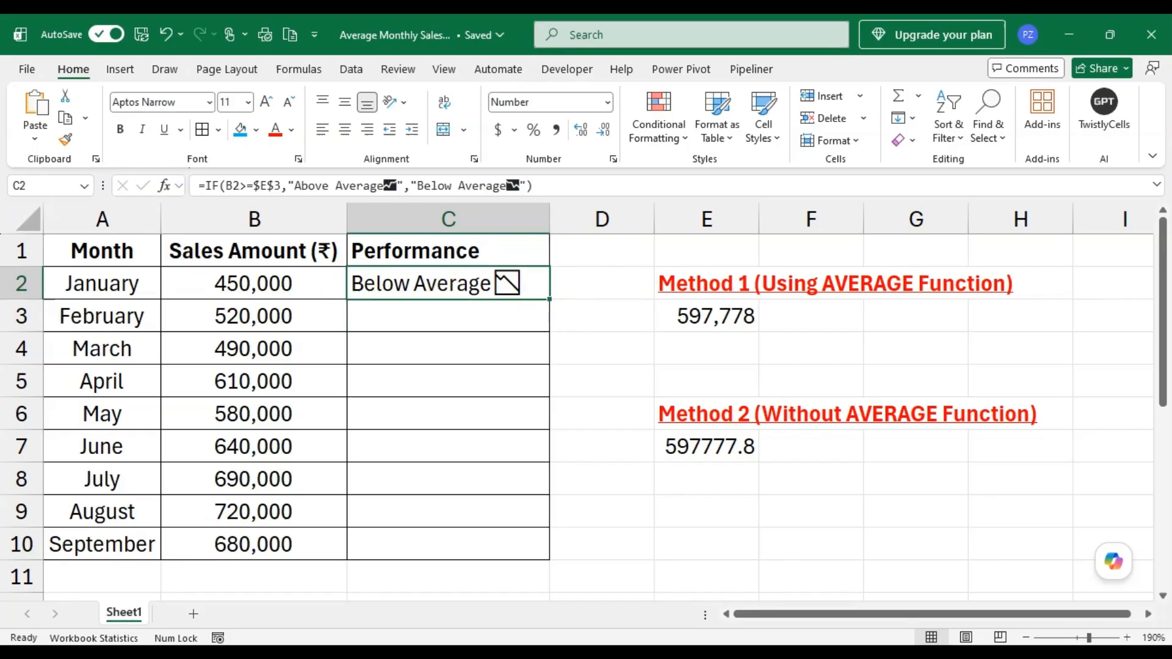
pyautogui.doubleClick(548, 300)
pyautogui.click(602, 317)
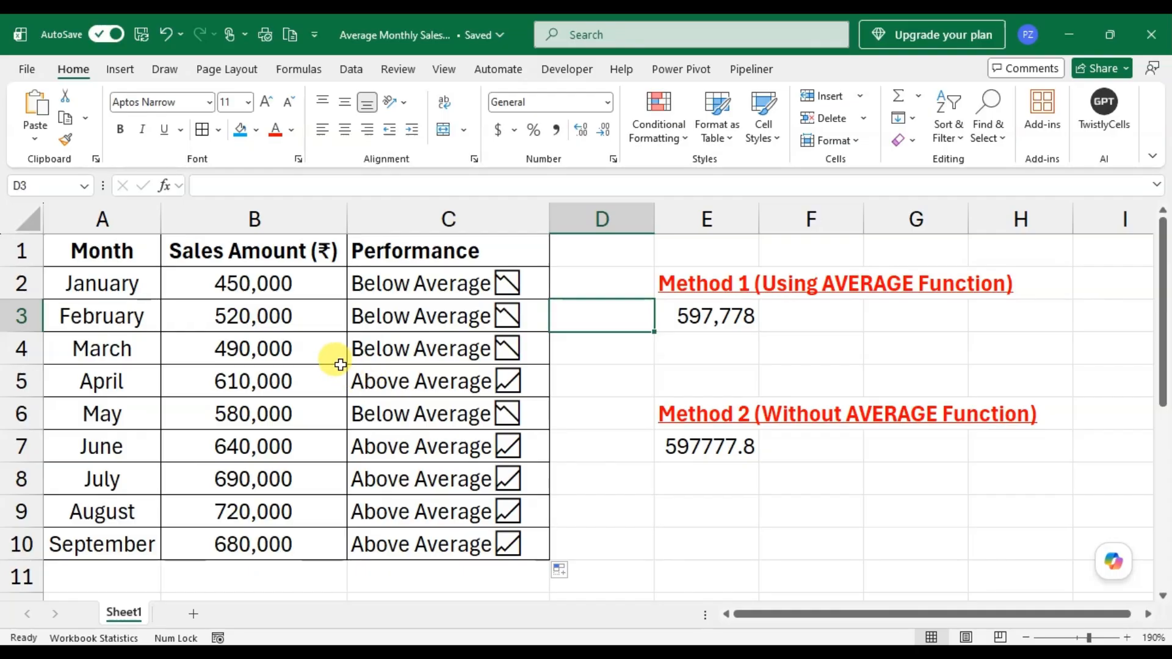
pyautogui.press('capslock')
pyautogui.press('Down')
pyautogui.press('Down')
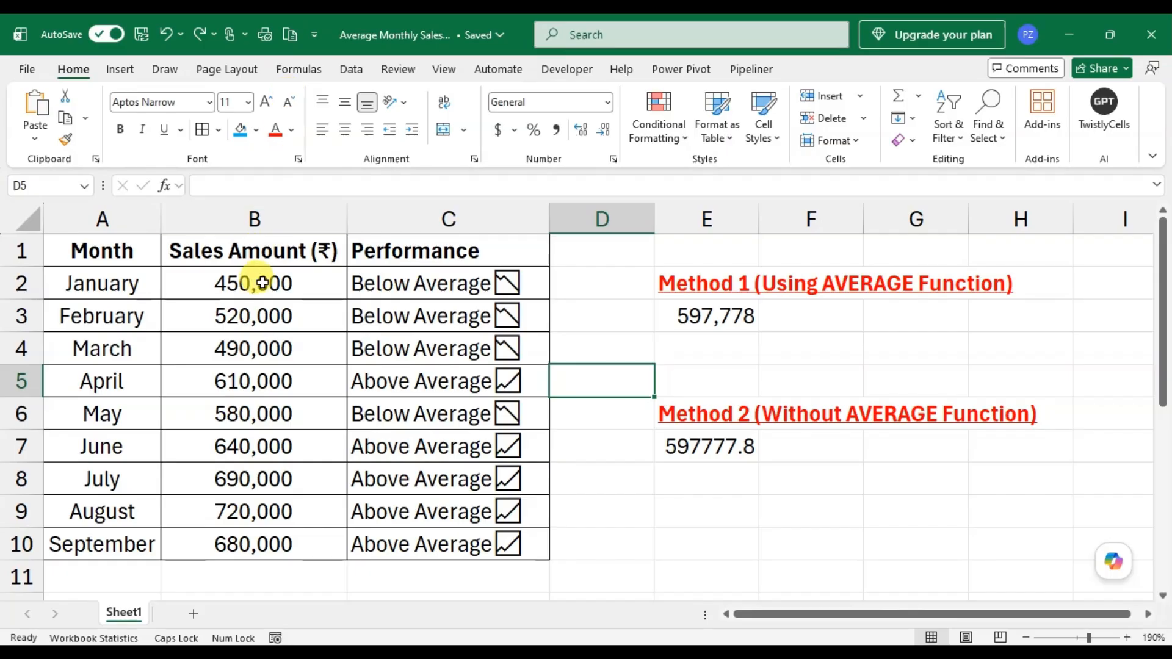
# - Apply an Above Average conditional formatting rule to sales amounts B2:B10 with Green Fill with Dark Green Text
pyautogui.moveTo(263, 283); pyautogui.dragTo(276, 540)
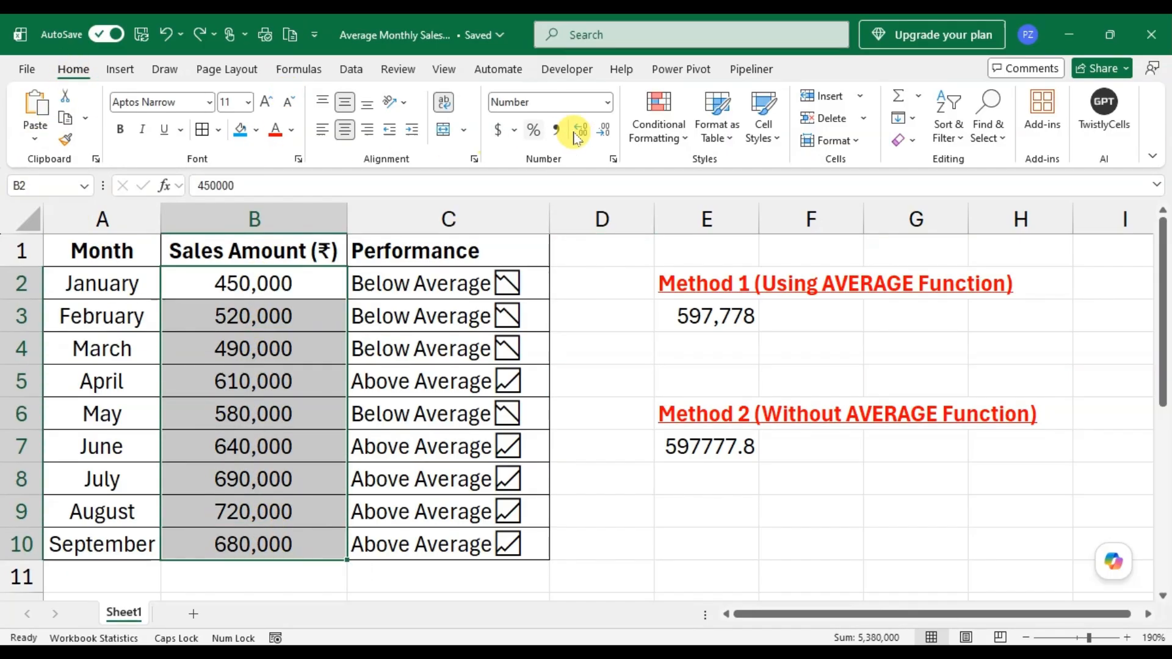
pyautogui.click(677, 141)
pyautogui.moveTo(675, 207)
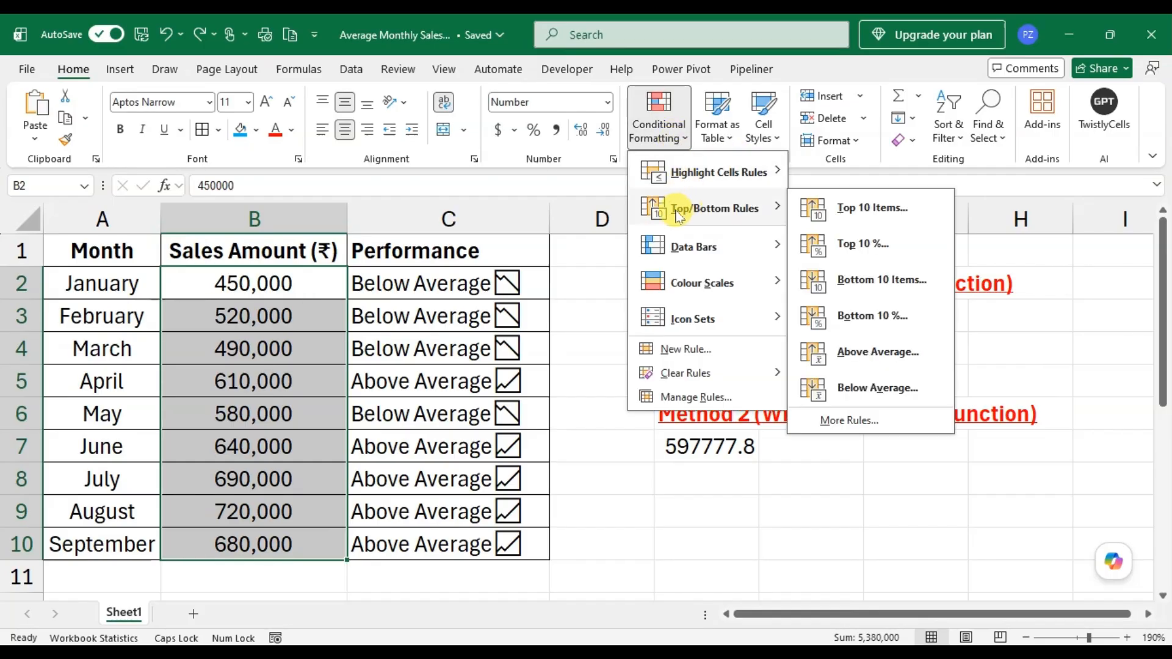
pyautogui.click(920, 354)
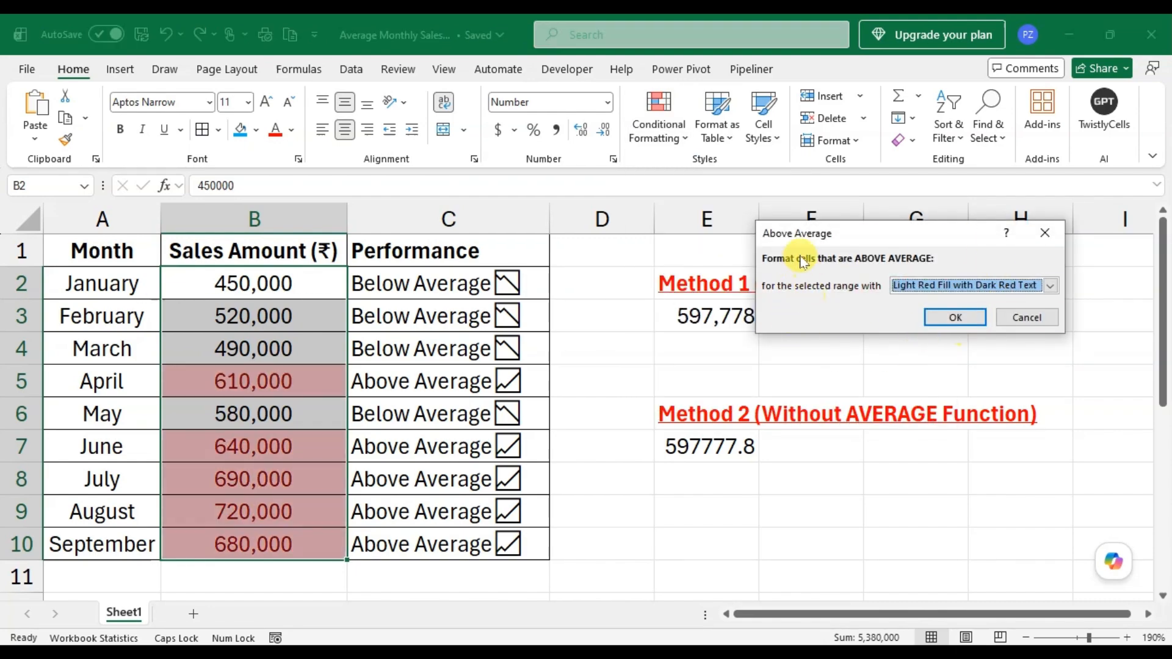
pyautogui.click(1053, 286)
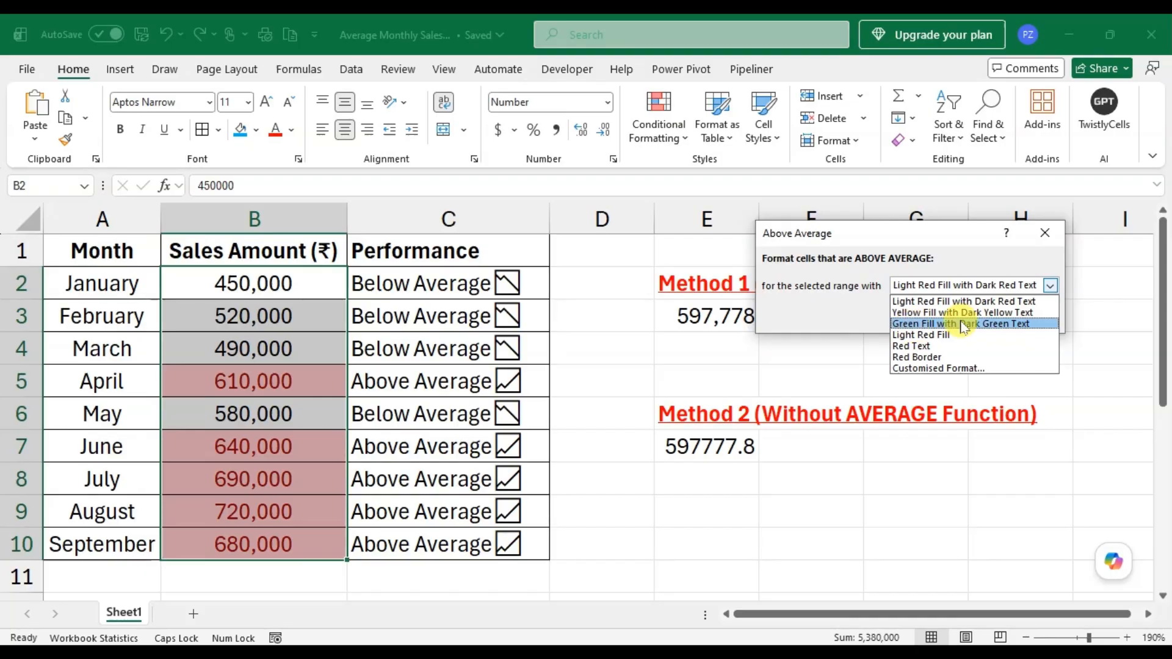
pyautogui.click(1010, 324)
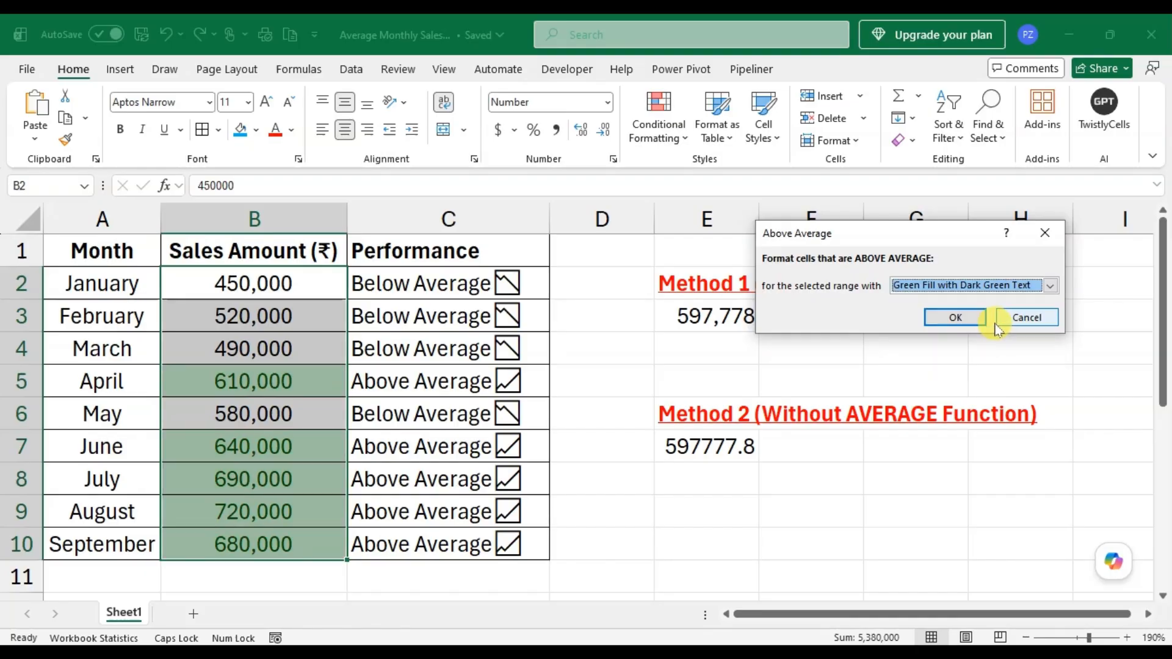
pyautogui.click(955, 317)
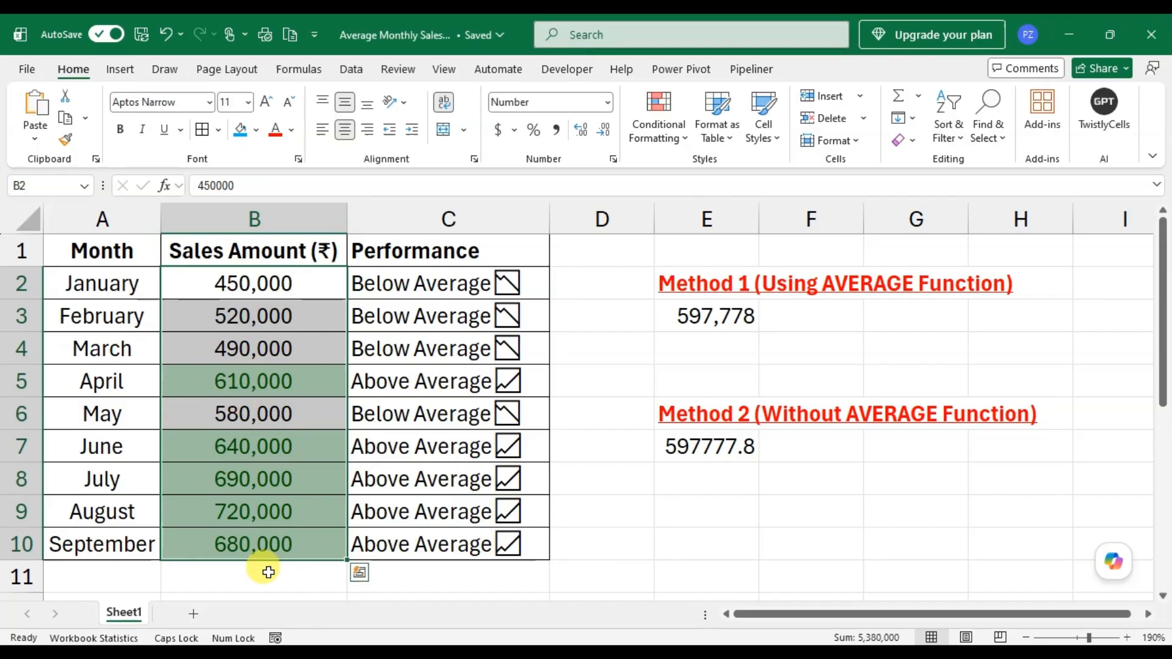
# - Apply a Below Average conditional formatting rule to B2:B10 with Light Red Fill with Dark Red Text, and deselect the range
pyautogui.click(659, 131)
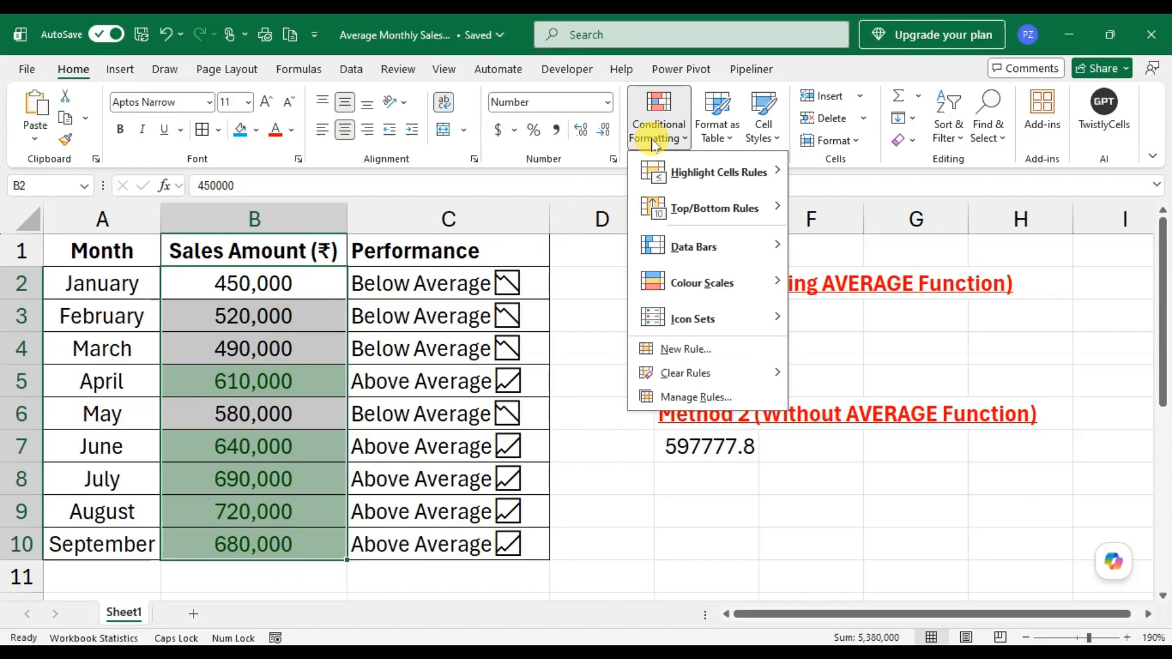
pyautogui.moveTo(696, 212)
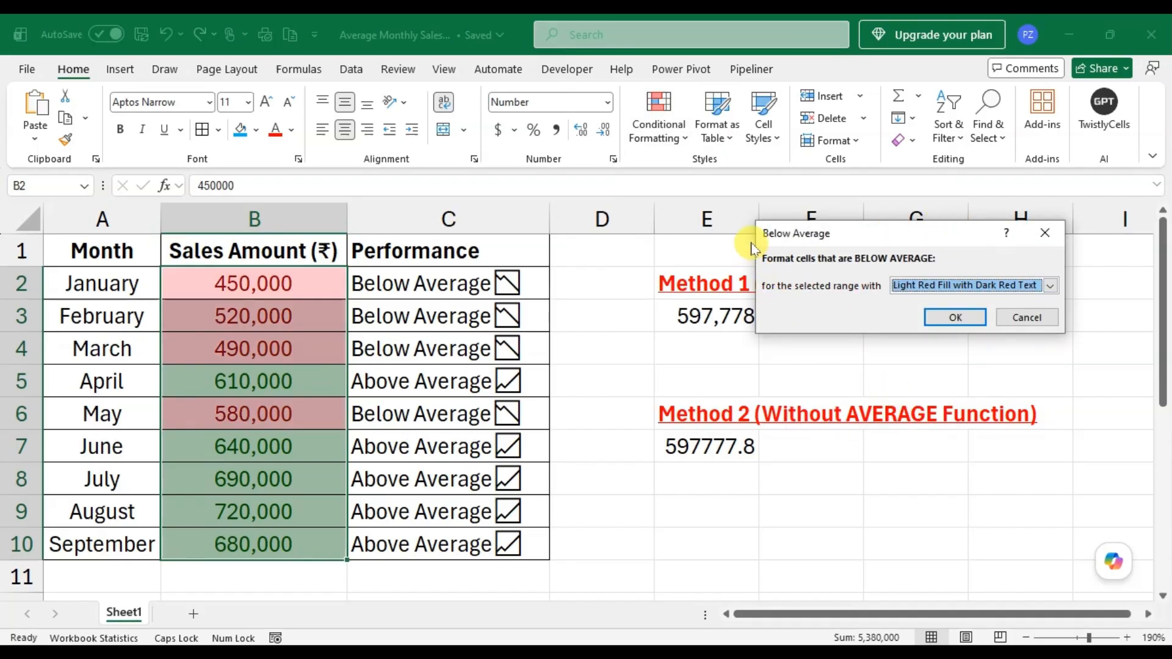
pyautogui.click(1051, 285)
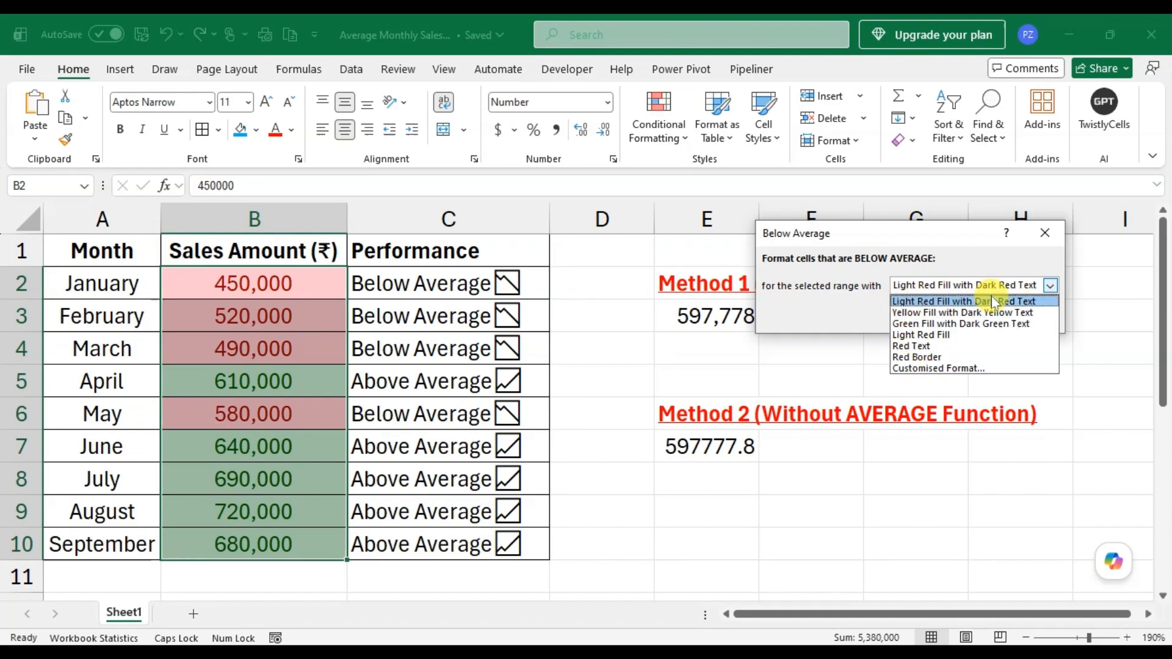
pyautogui.click(1048, 299)
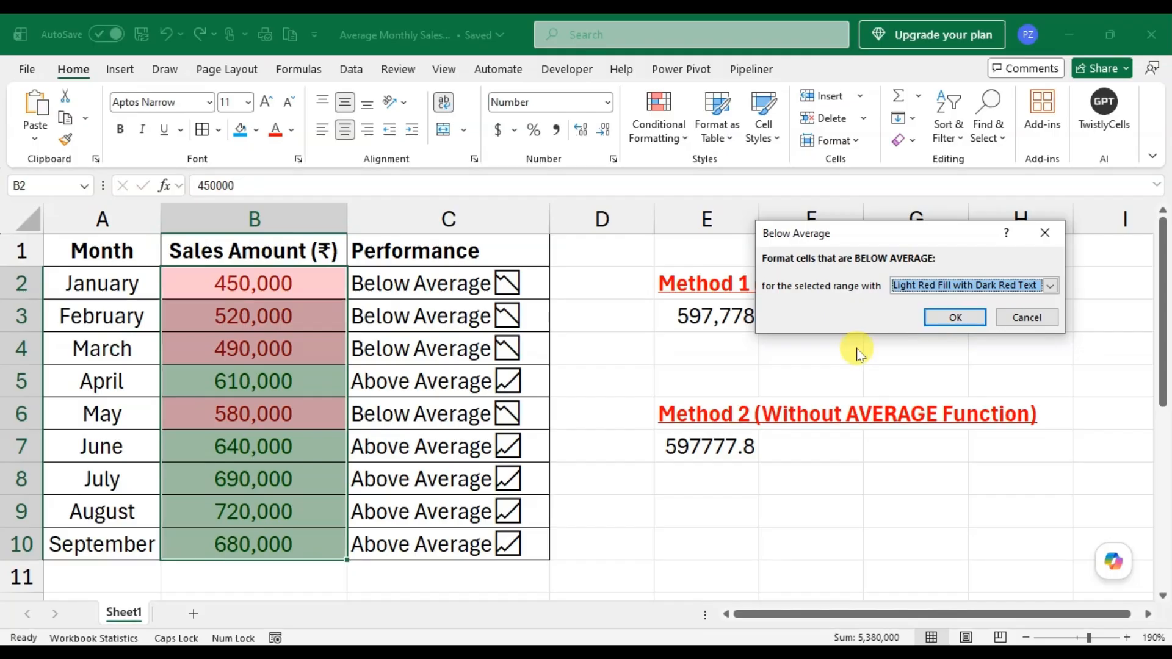
pyautogui.click(956, 319)
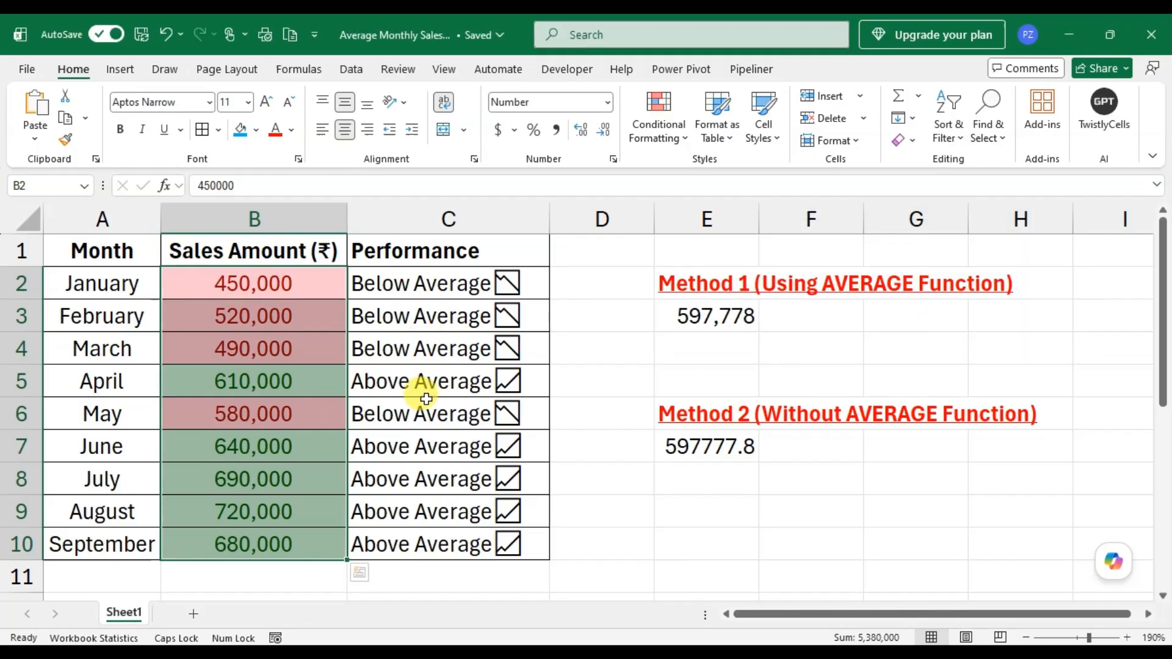
pyautogui.click(577, 419)
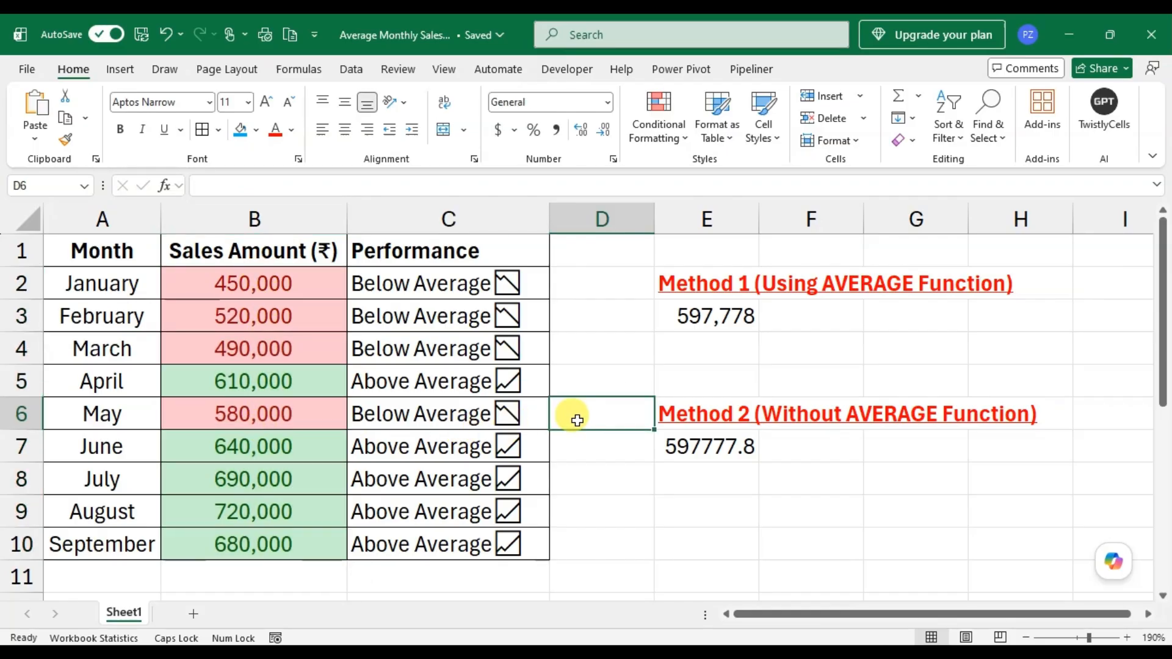